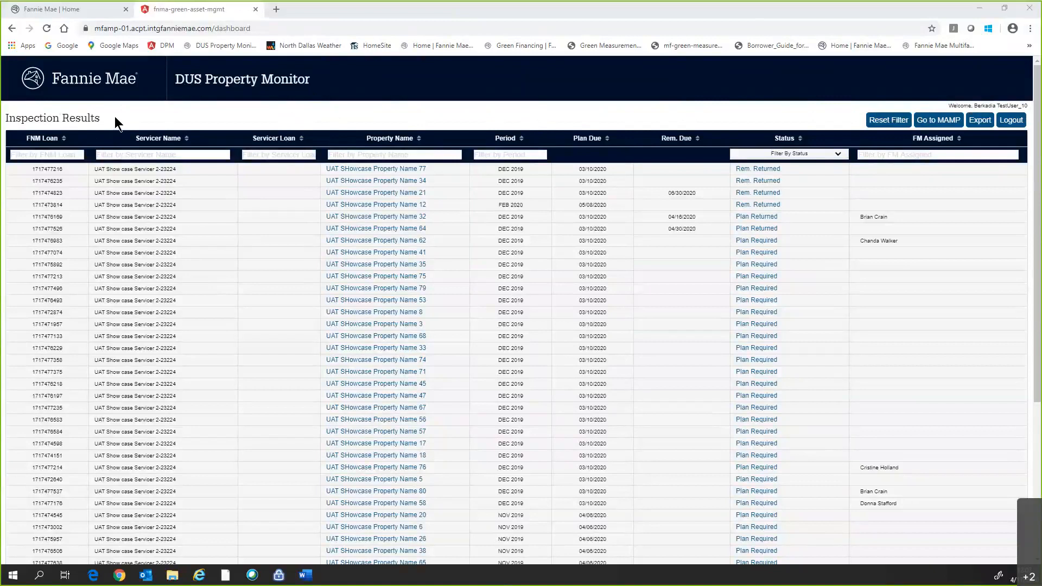
- View the remediation detail of UAT SHowcase Property Name 21, collapse its EWEM, Uploads and Comments sections, and return to the dashboard
{"action": "left_click", "coordinate": [377, 194]}
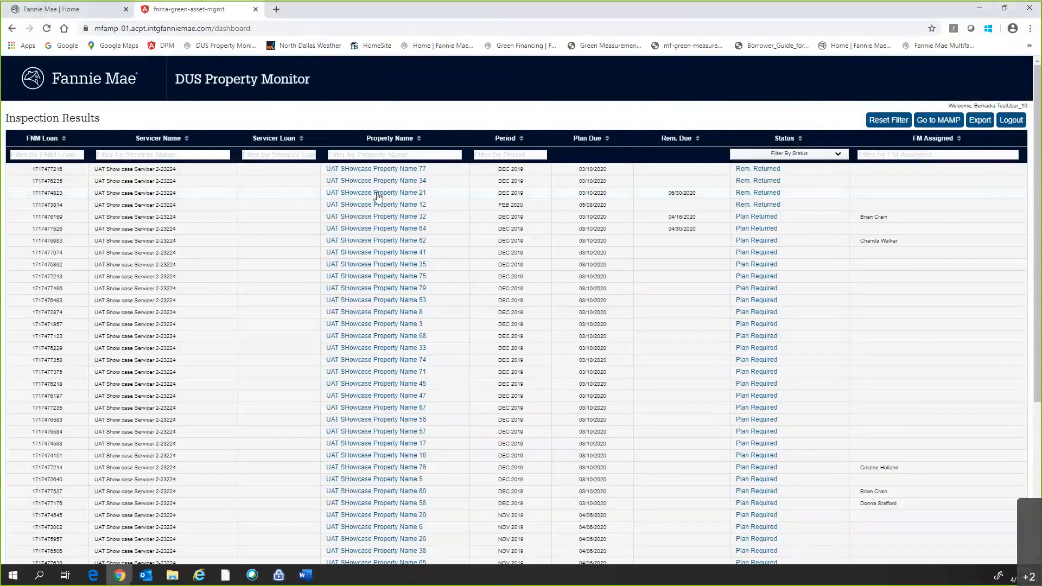
{"action": "left_click", "coordinate": [378, 196]}
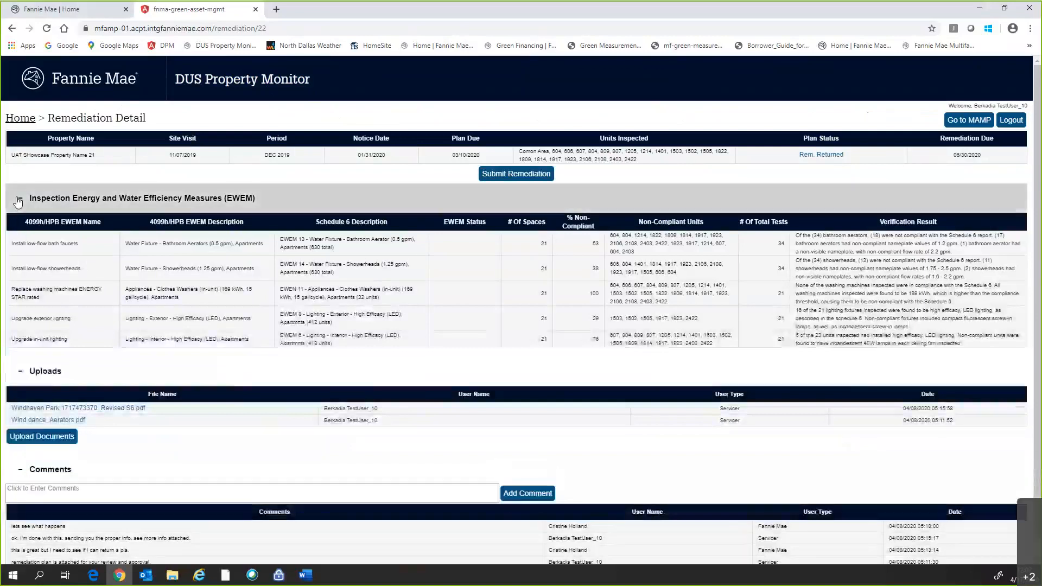
{"action": "left_click", "coordinate": [17, 201]}
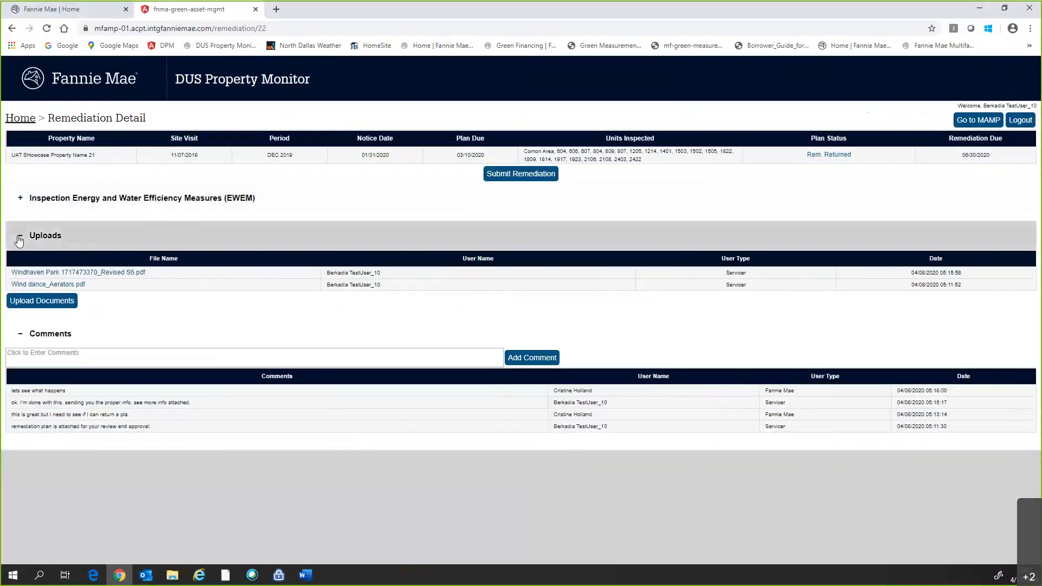
{"action": "left_click", "coordinate": [21, 237]}
{"action": "left_click", "coordinate": [24, 268]}
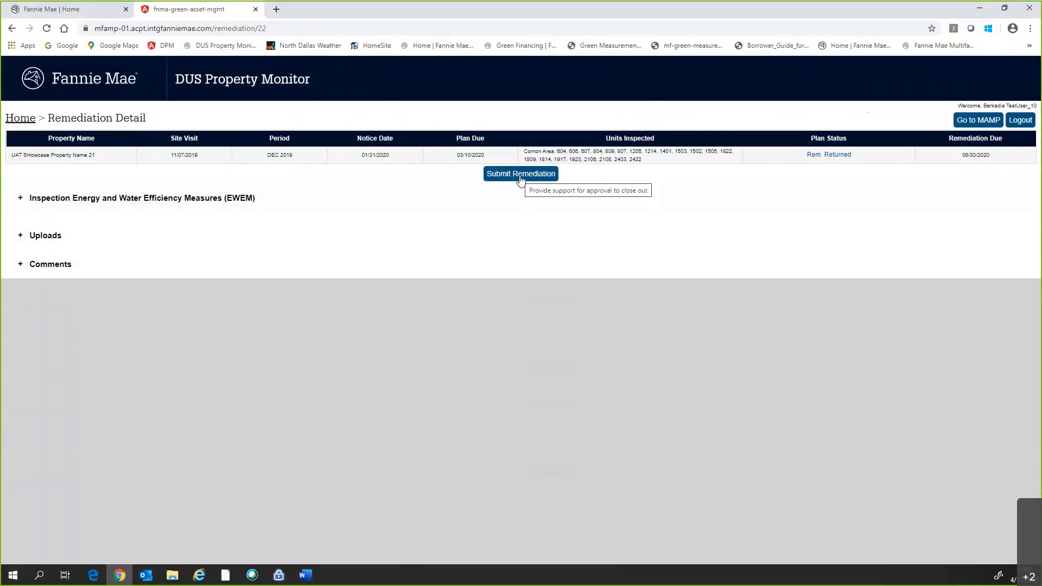
{"action": "left_click", "coordinate": [87, 85]}
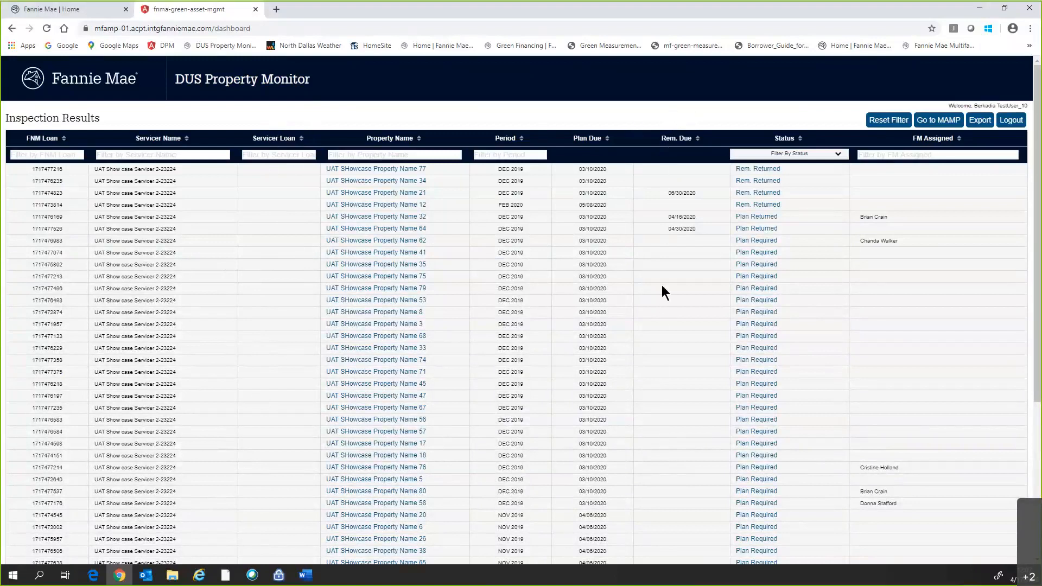
- Look through the status filter options of the inspection results and close the list without choosing one
{"action": "left_click", "coordinate": [838, 154]}
{"action": "mouse_move", "coordinate": [845, 203]}
{"action": "left_mouse_down"}
{"action": "mouse_move", "coordinate": [841, 238]}
{"action": "mouse_move", "coordinate": [839, 188]}
{"action": "mouse_move", "coordinate": [840, 222]}
{"action": "left_mouse_up"}
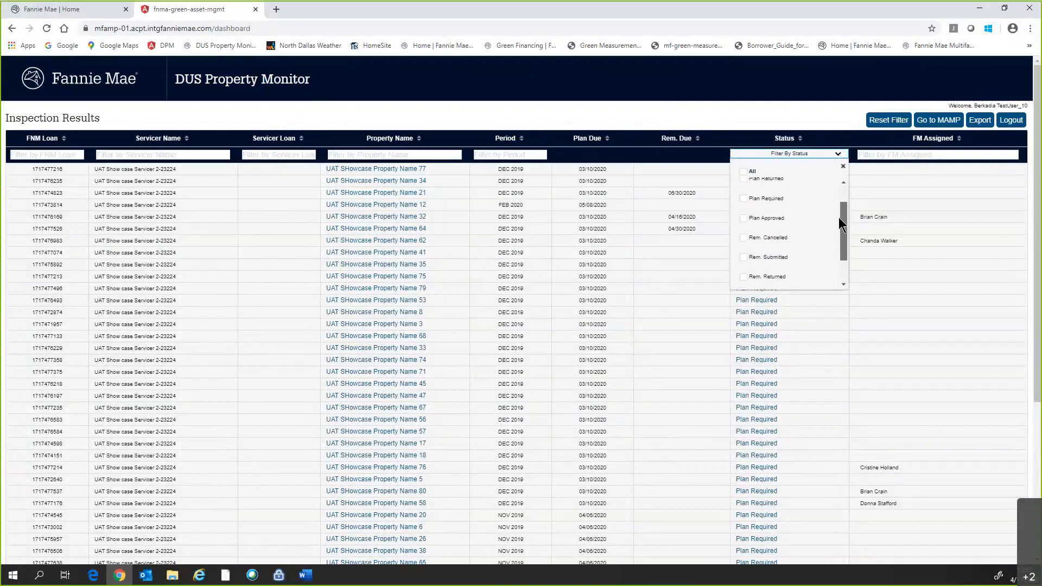
{"action": "left_click", "coordinate": [926, 141]}
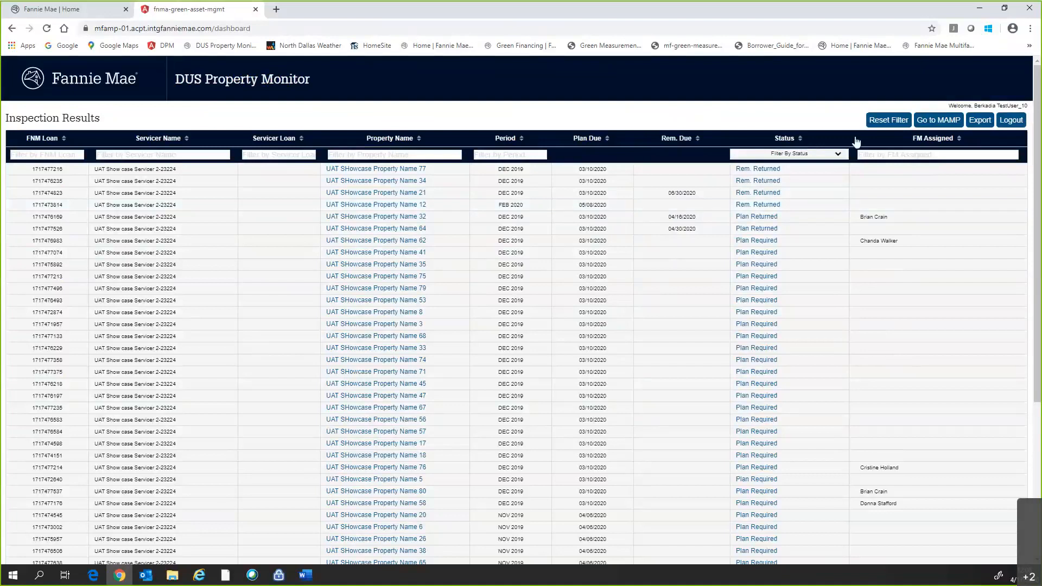
- Filter the inspection results by the status Compliant
{"action": "left_click", "coordinate": [836, 154]}
{"action": "left_click_drag", "start_coordinate": [842, 230], "coordinate": [841, 191]}
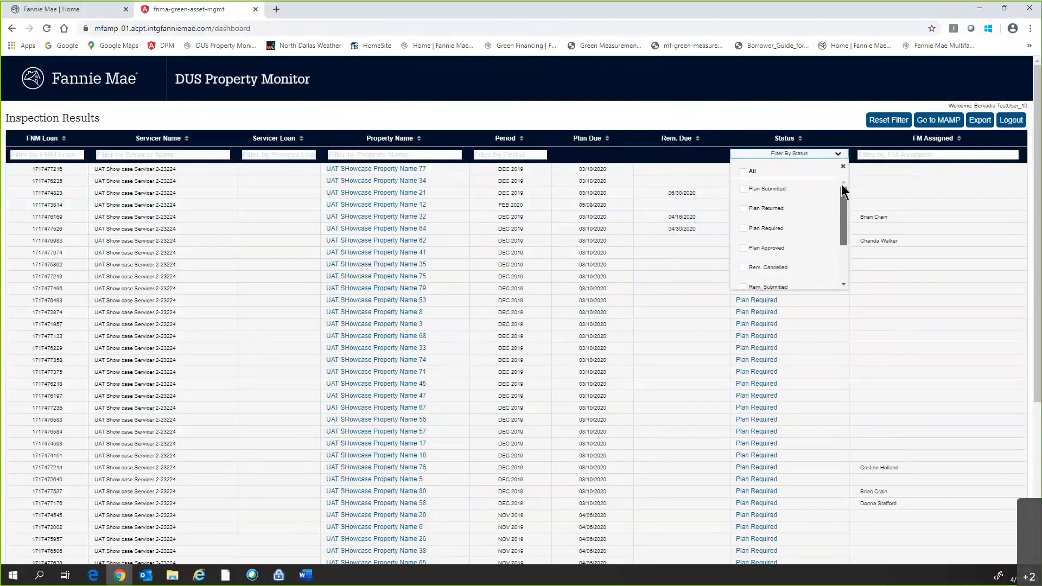
{"action": "left_click_drag", "start_coordinate": [841, 204], "coordinate": [840, 243]}
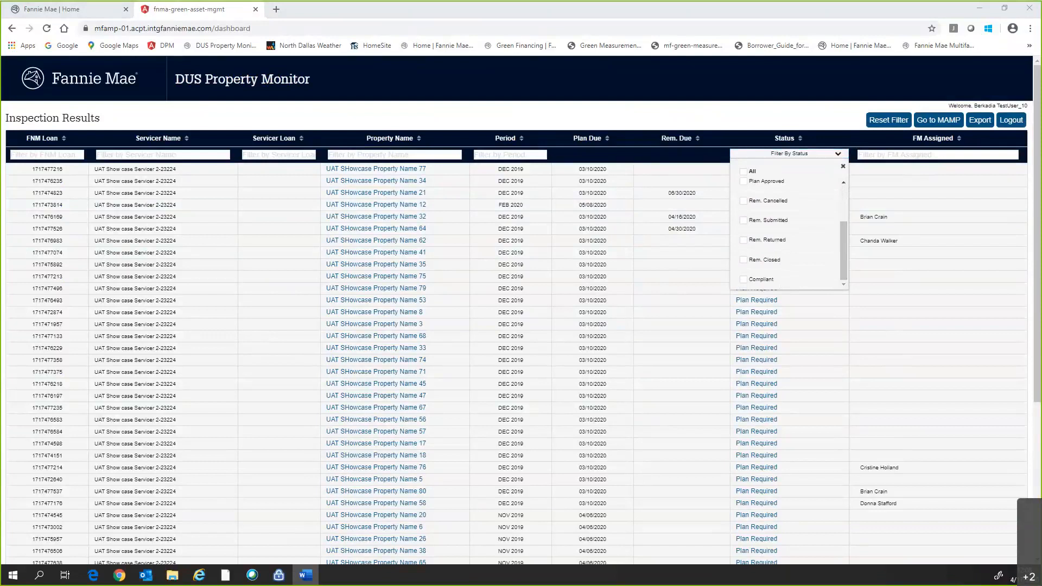
{"action": "left_click", "coordinate": [746, 281]}
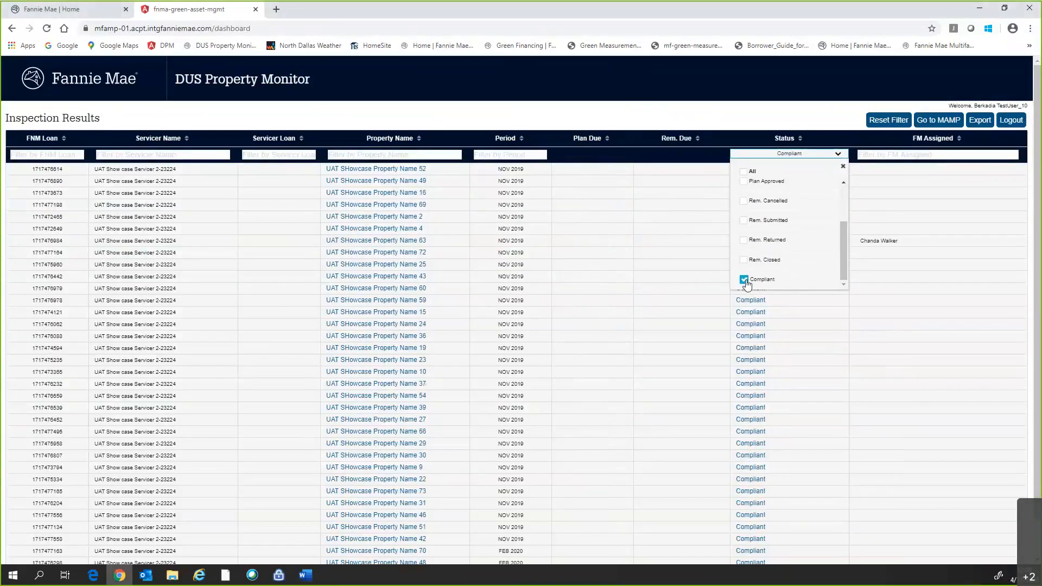
{"action": "left_click", "coordinate": [819, 337]}
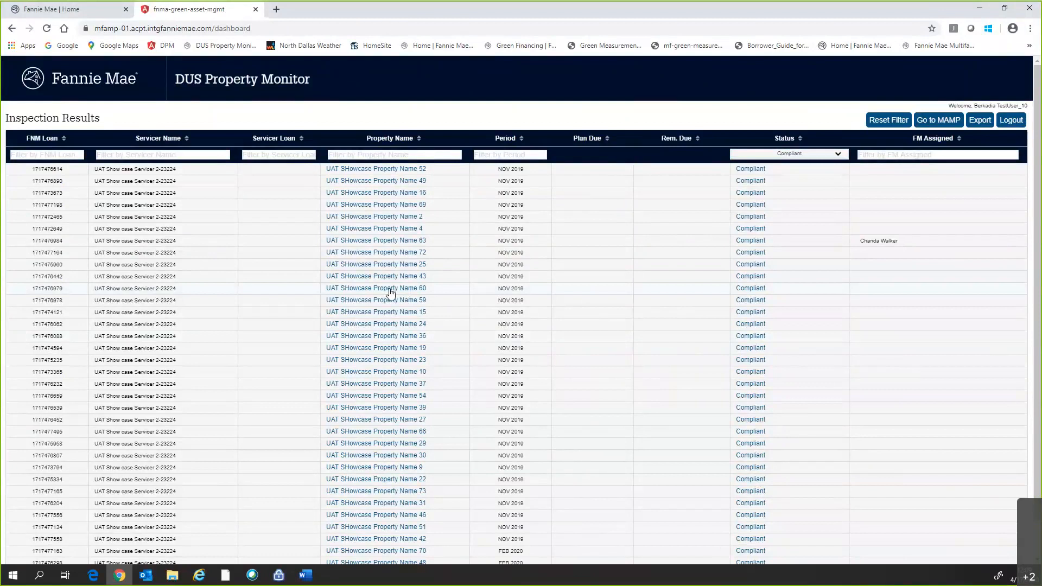
- View the remediation detail of UAT SHowcase Property Name 60 and return to the dashboard
{"action": "left_click", "coordinate": [390, 289]}
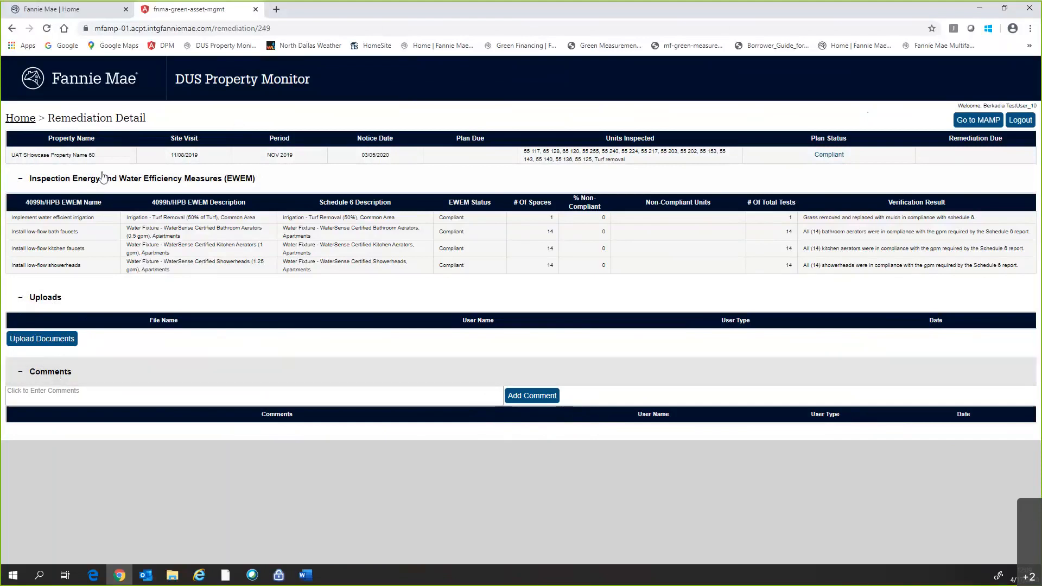
{"action": "left_click", "coordinate": [111, 83]}
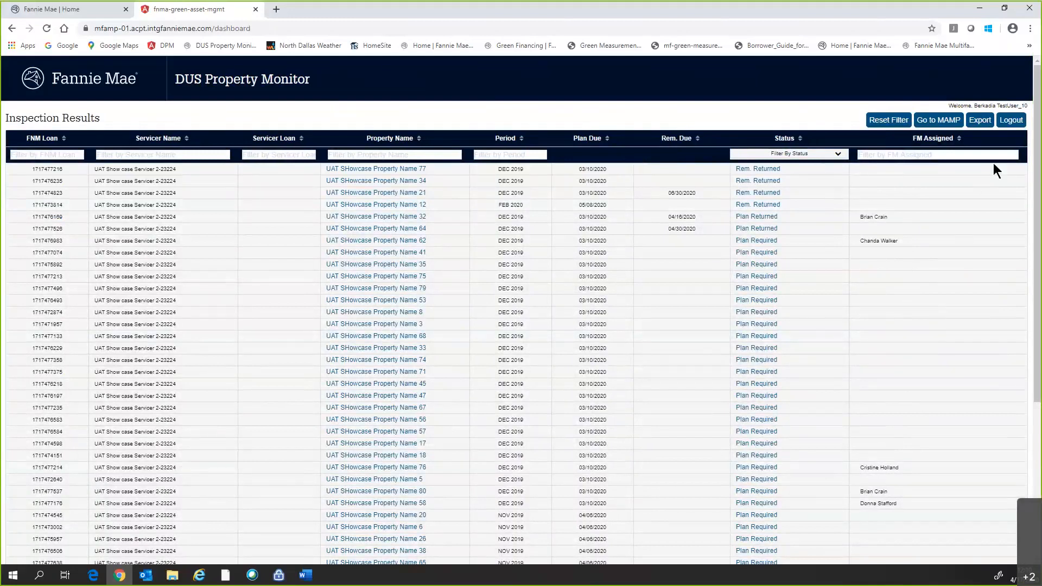
- Export the inspection results and open the downloaded workbook in Excel
{"action": "left_click", "coordinate": [982, 121]}
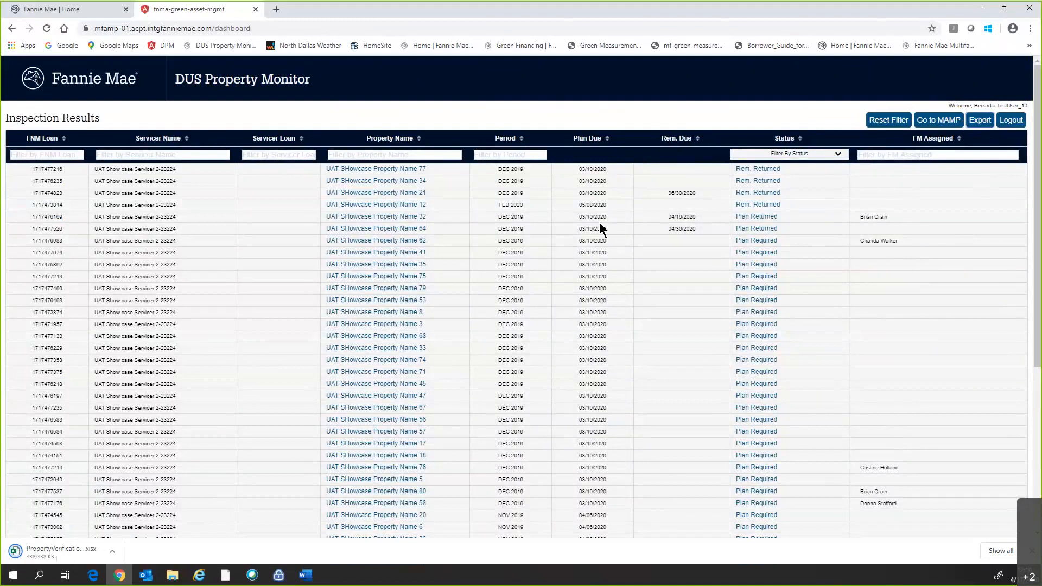
{"action": "left_click", "coordinate": [81, 550]}
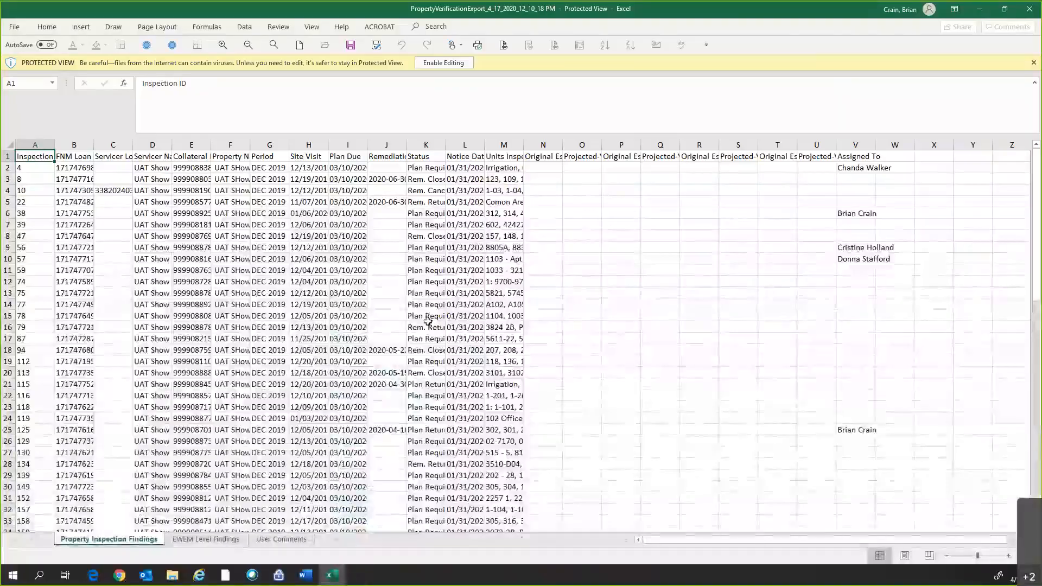
- Enable editing of the exported workbook and fit all column widths on the Property Inspection Findings sheet to their contents
{"action": "left_click", "coordinate": [458, 63]}
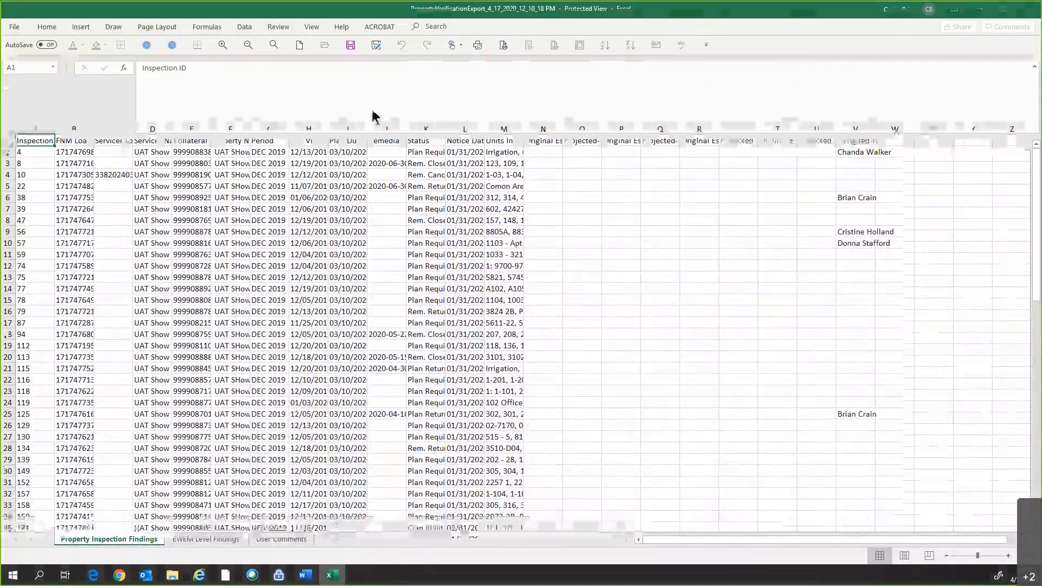
{"action": "left_click", "coordinate": [6, 196]}
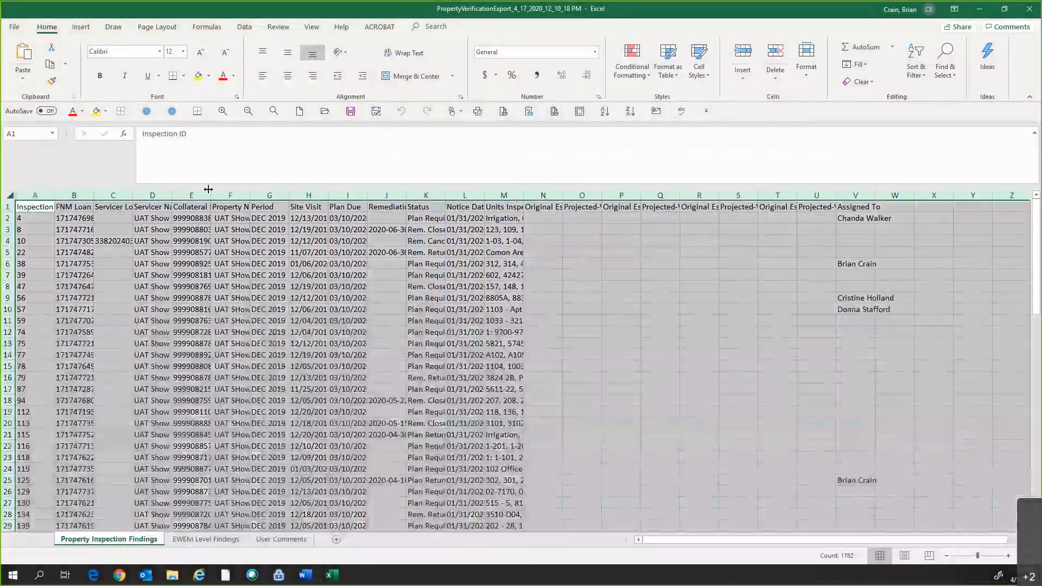
{"action": "double_click", "coordinate": [288, 194]}
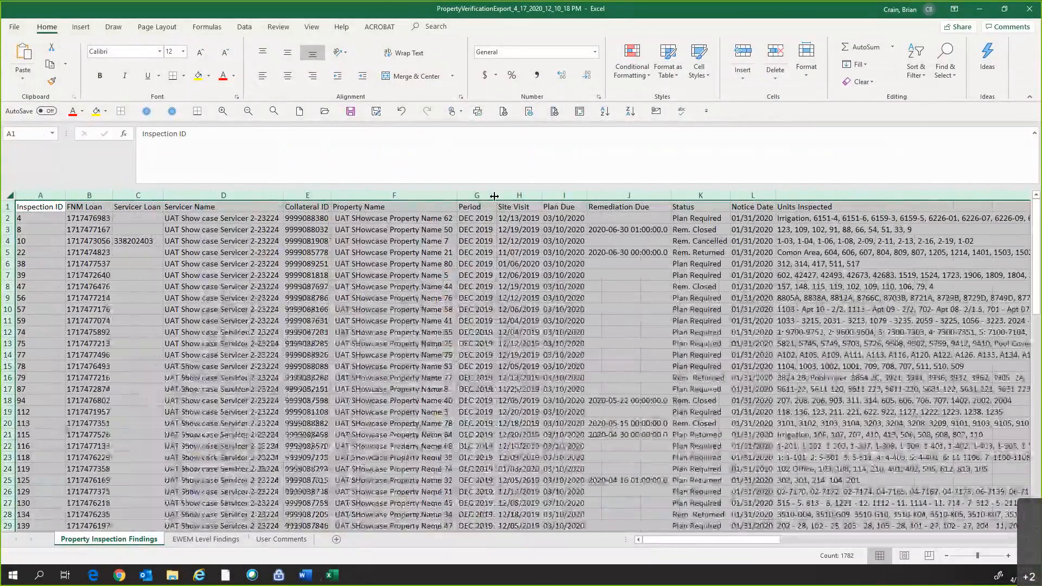
- Examine the Property Inspection Findings column headings from Inspection ID across to Original Estimated Energy Savings
{"action": "key", "text": "Right"}
{"action": "key", "text": "Right"}
{"action": "key", "text": "Right"}
{"action": "key", "text": "Right"}
{"action": "key", "text": "Right"}
{"action": "key", "text": "Right"}
{"action": "key", "text": "Right"}
{"action": "key", "text": "Right"}
{"action": "key", "text": "Right"}
{"action": "key", "text": "Right"}
{"action": "key", "text": "Right"}
{"action": "key", "text": "Right"}
{"action": "key", "text": "Right"}
{"action": "key", "text": "Right"}
{"action": "key", "text": "Right"}
{"action": "key", "text": "Right"}
{"action": "key", "text": "Right"}
{"action": "key", "text": "Right"}
{"action": "key", "text": "Right"}
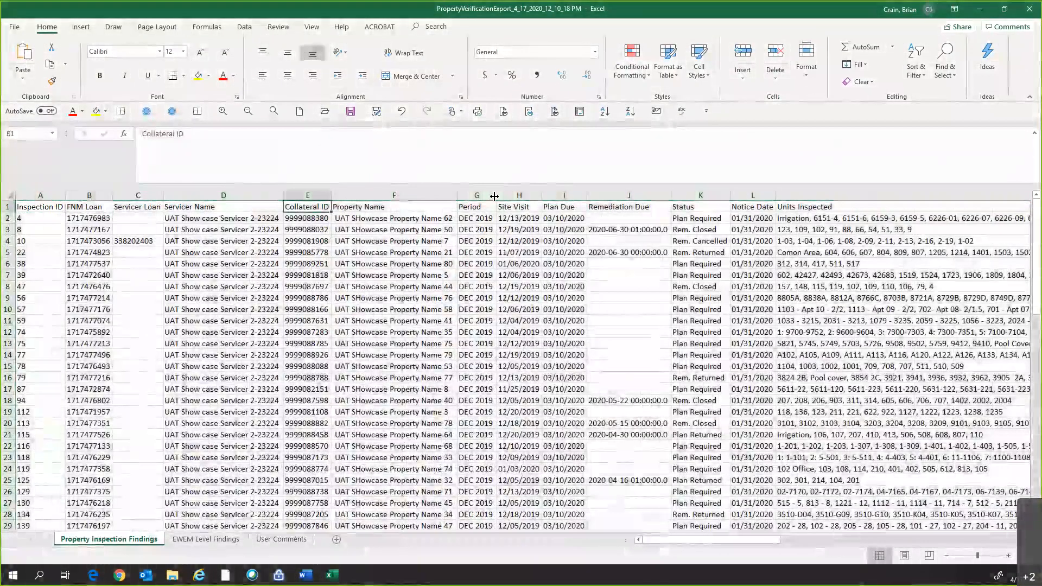
{"action": "key", "text": "Left"}
{"action": "key", "text": "Left"}
{"action": "key", "text": "Left"}
{"action": "key", "text": "Left"}
{"action": "key", "text": "Left"}
{"action": "key", "text": "Left"}
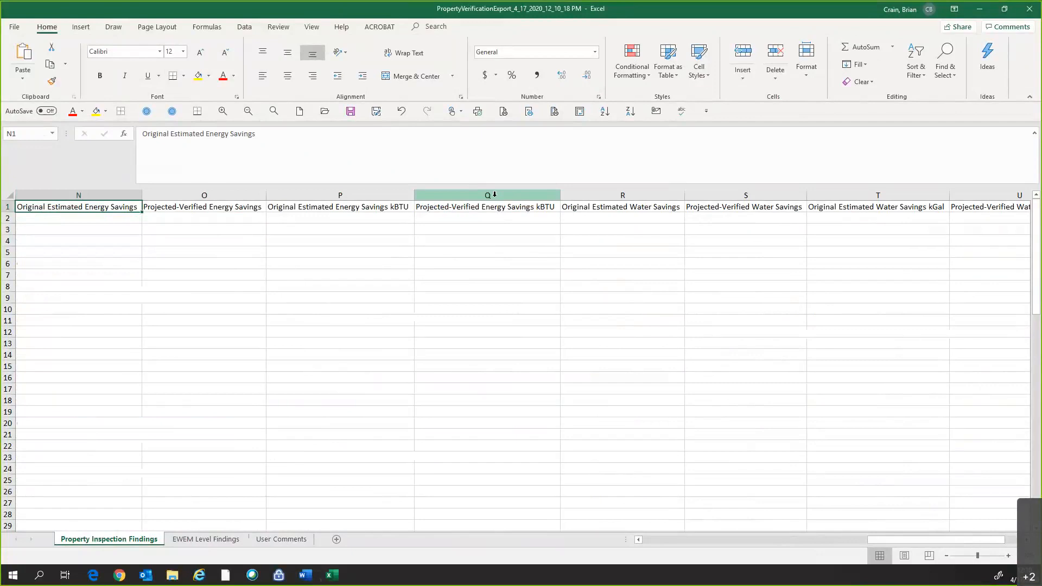
- Examine the energy and water savings column headings through to the Assigned To column
{"action": "key", "text": "Right"}
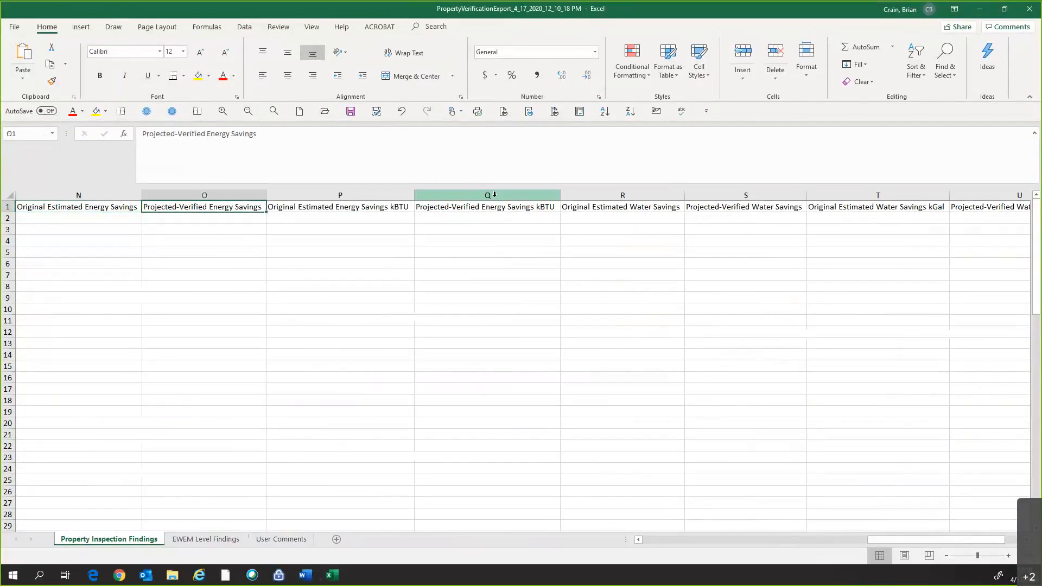
{"action": "key", "text": "Right"}
{"action": "key", "text": "Right"}
{"action": "key", "text": "Right"}
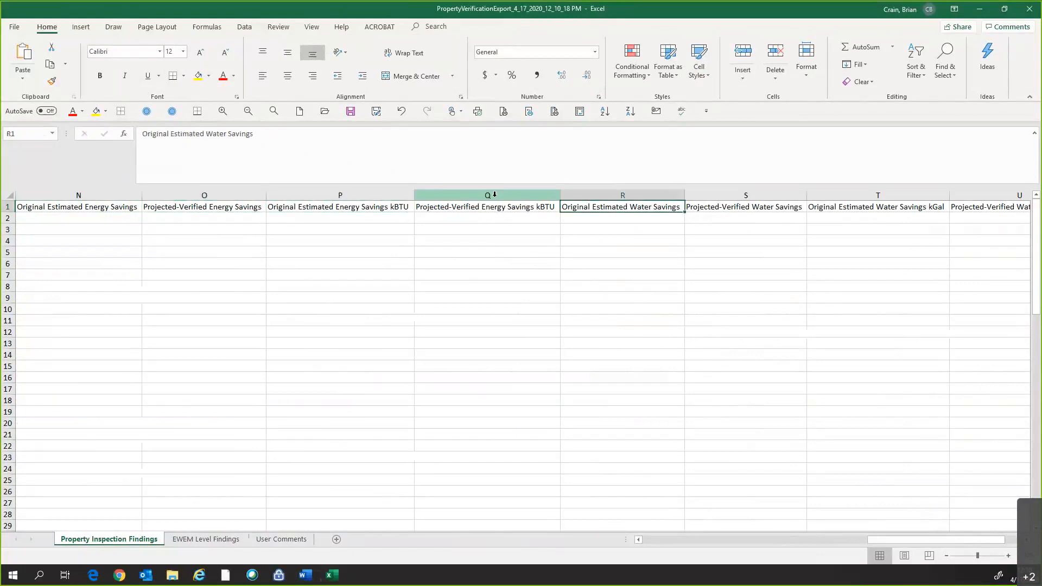
{"action": "key", "text": "Right"}
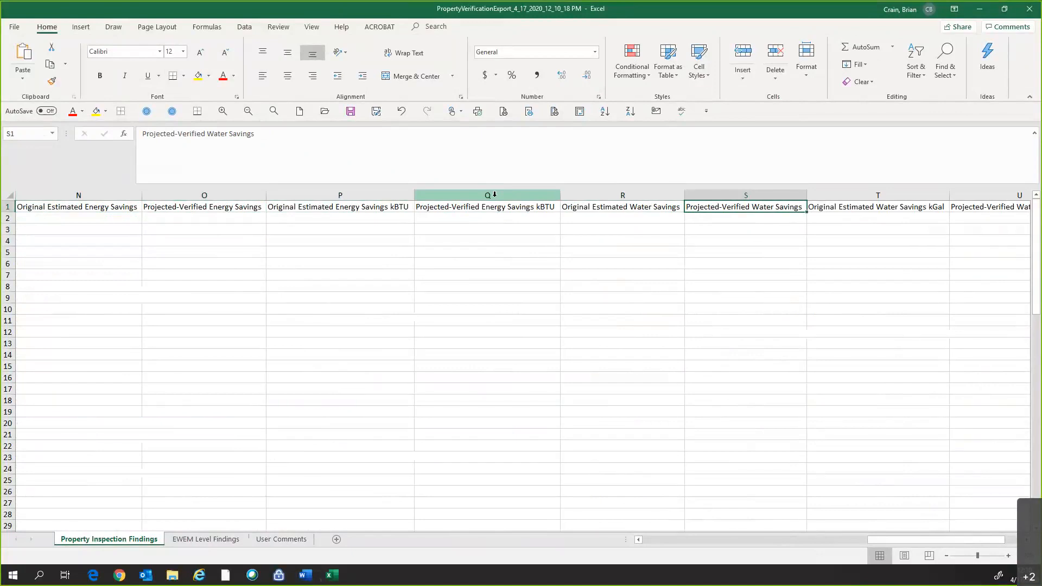
{"action": "key", "text": "Right"}
{"action": "key", "text": "Right"}
{"action": "key", "text": "Right"}
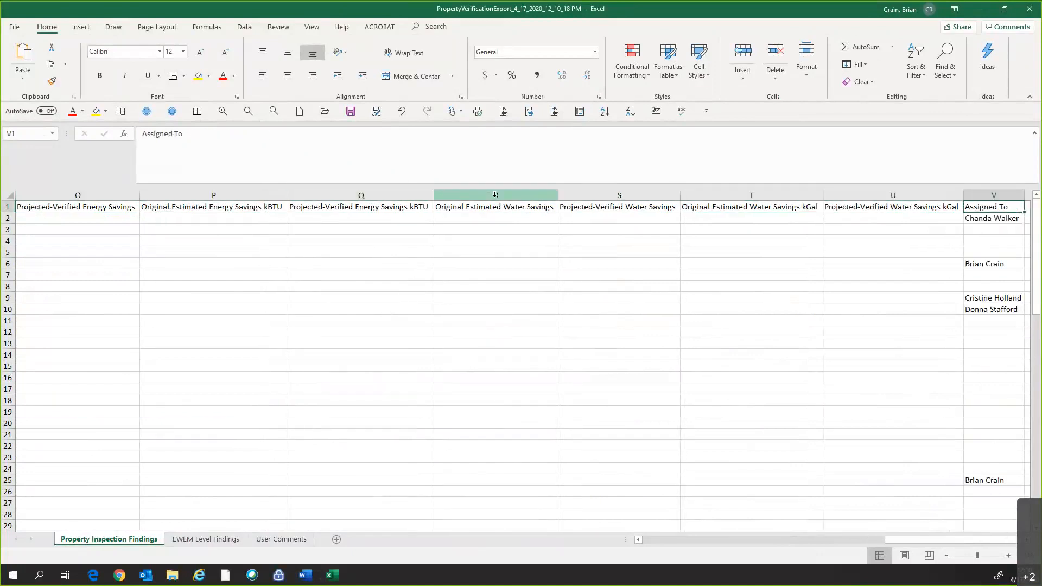
{"action": "key", "text": "Right"}
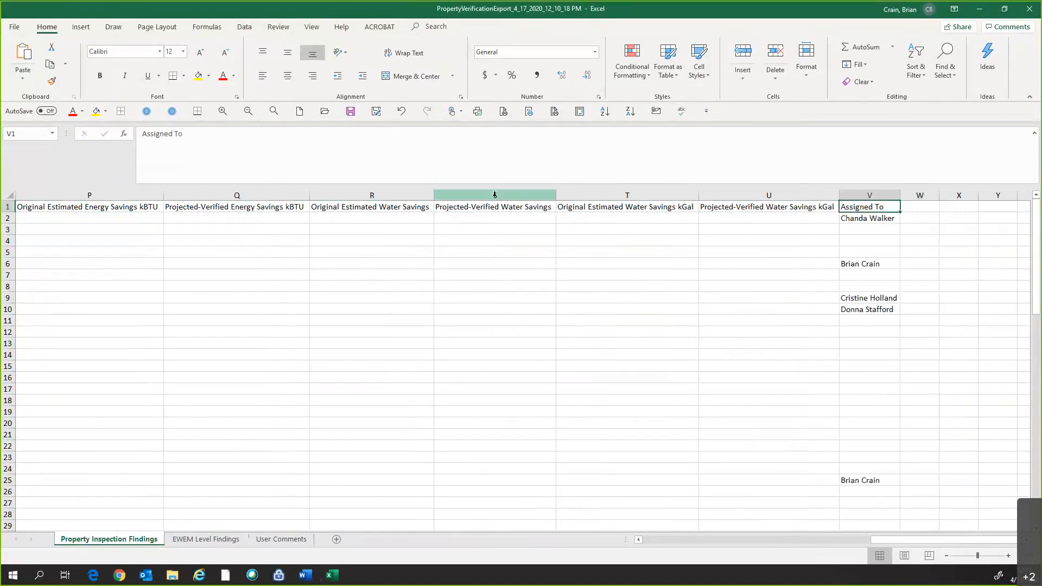
{"action": "left_click", "coordinate": [340, 334]}
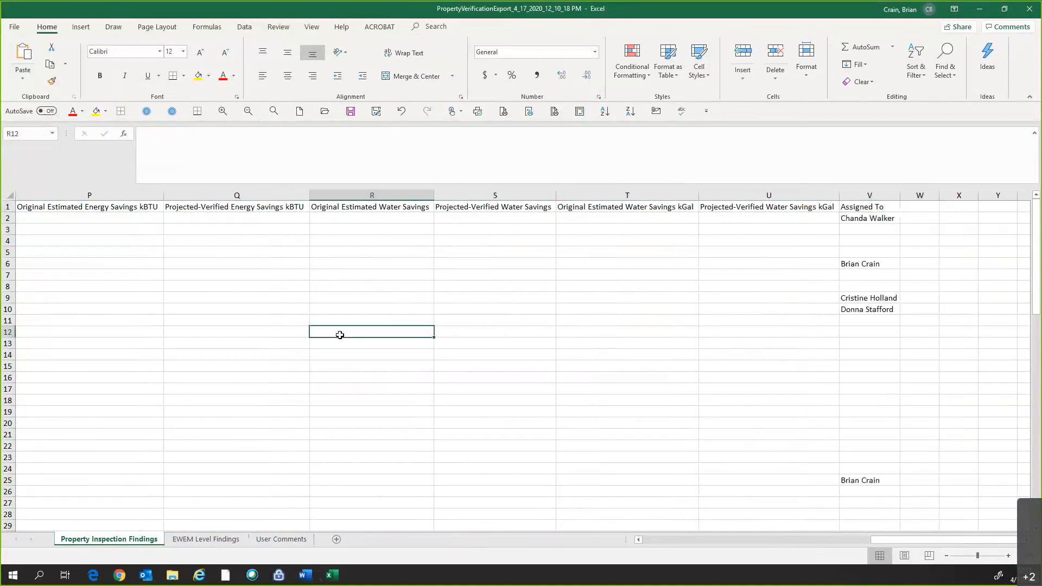
{"action": "left_click", "coordinate": [153, 425]}
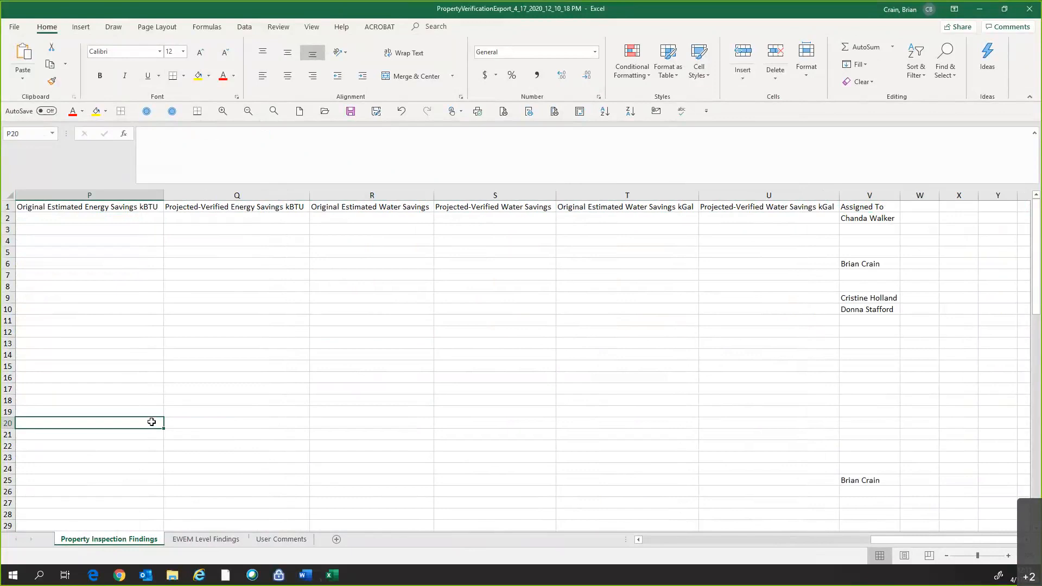
{"action": "key", "text": "Left"}
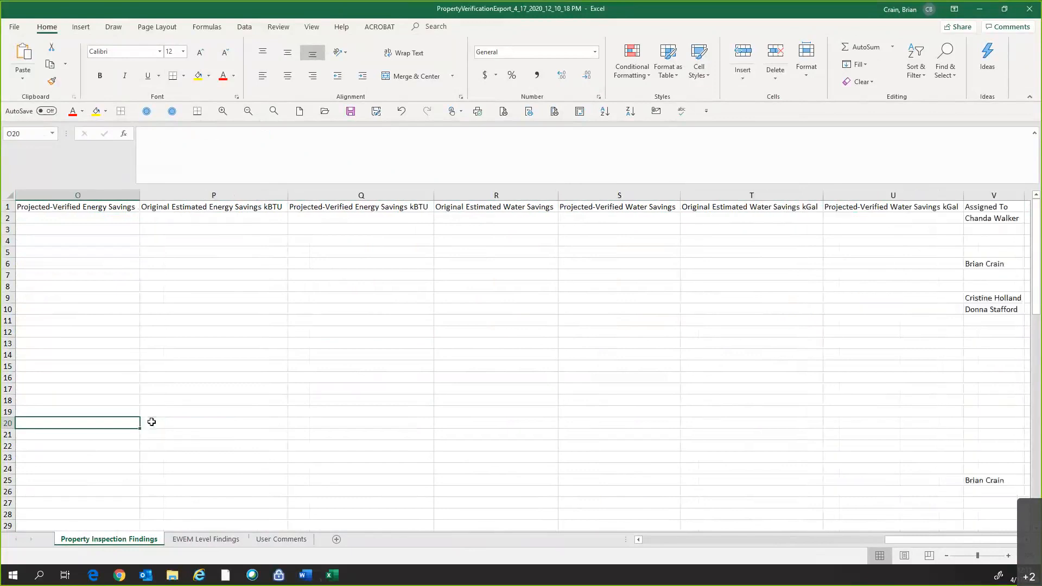
- Hide rows 2 through 77 on the Property Inspection Findings sheet
{"action": "left_click", "coordinate": [6, 217]}
{"action": "left_click_drag", "start_coordinate": [8, 217], "coordinate": [9, 488]}
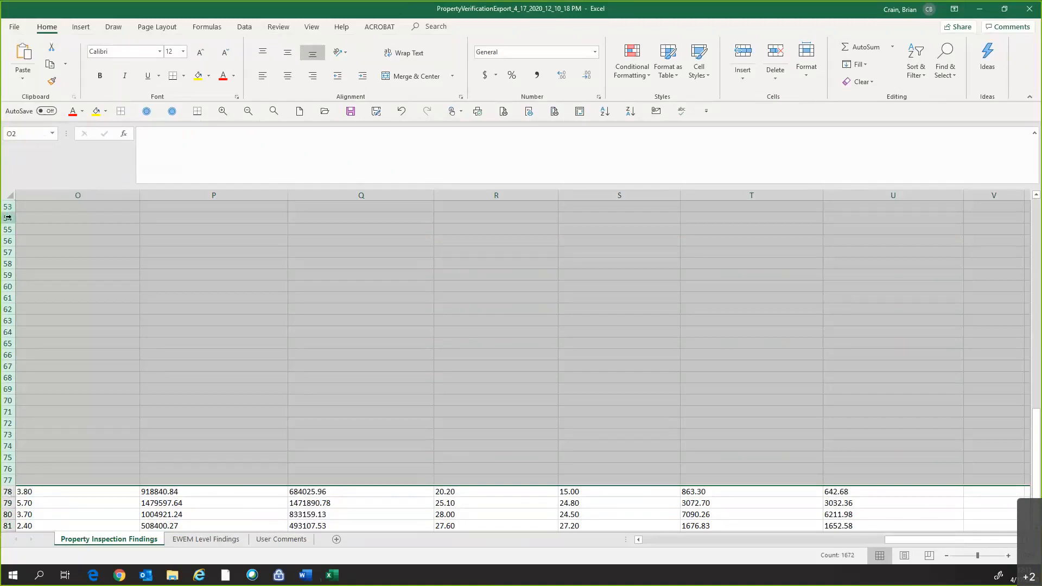
{"action": "right_click", "coordinate": [9, 262]}
{"action": "left_click", "coordinate": [54, 405]}
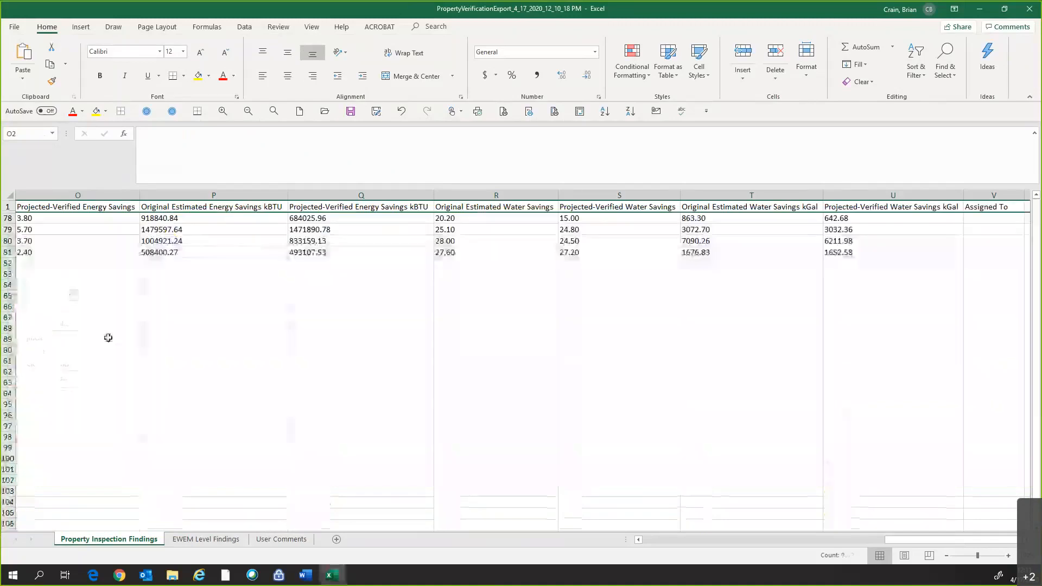
- Examine the original estimated and projected-verified energy and water savings in rows 78 to 81
{"action": "left_click_drag", "start_coordinate": [160, 253], "coordinate": [166, 245]}
{"action": "key", "text": "Left"}
{"action": "key", "text": "Left"}
{"action": "key", "text": "Left"}
{"action": "key", "text": "Left"}
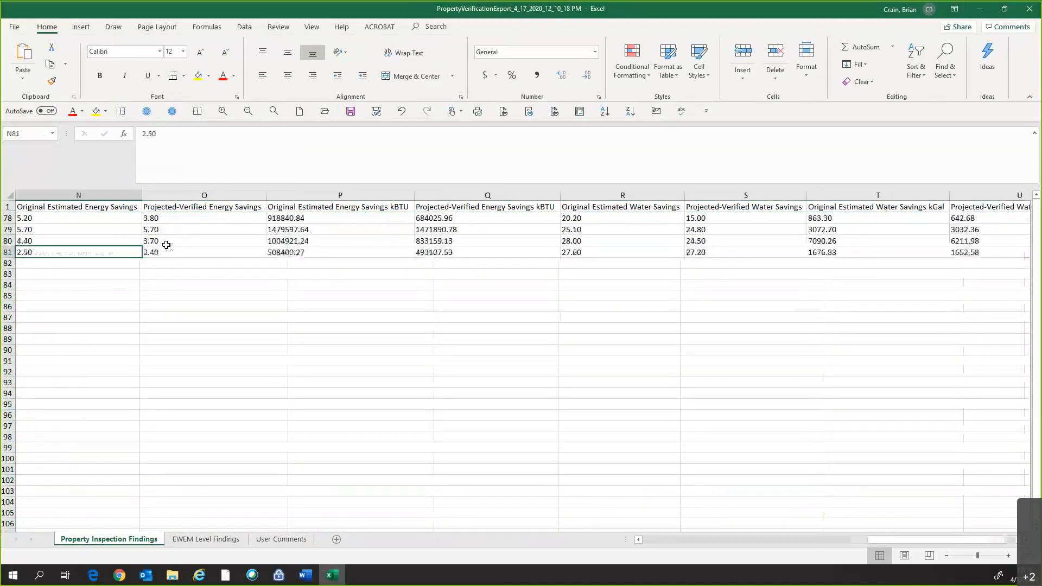
{"action": "key", "text": "Right"}
{"action": "key", "text": "Right"}
{"action": "key", "text": "Right"}
{"action": "key", "text": "Right"}
{"action": "key", "text": "Right"}
{"action": "key", "text": "Right"}
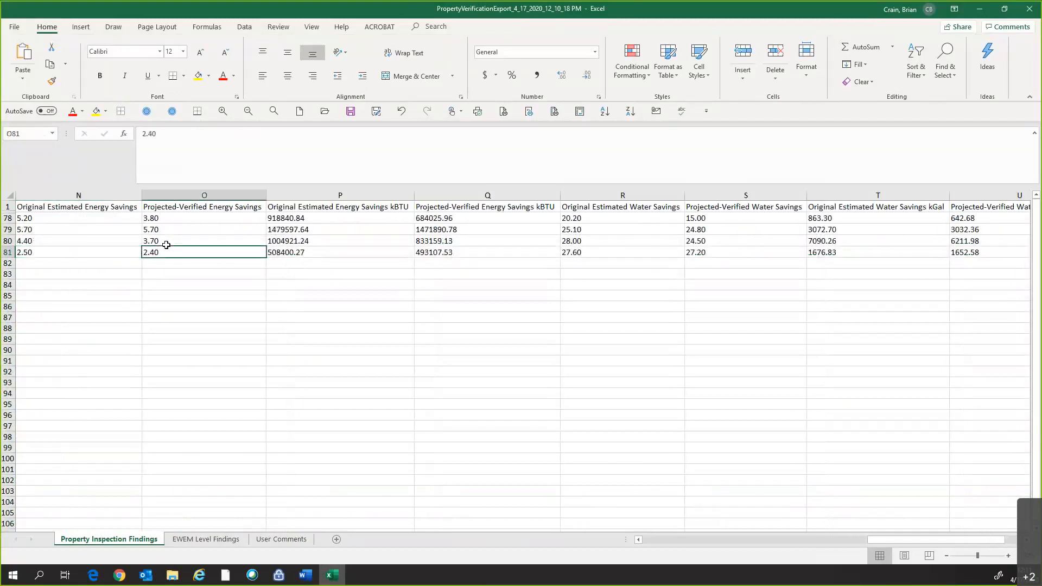
{"action": "key", "text": "Right"}
{"action": "key", "text": "Right"}
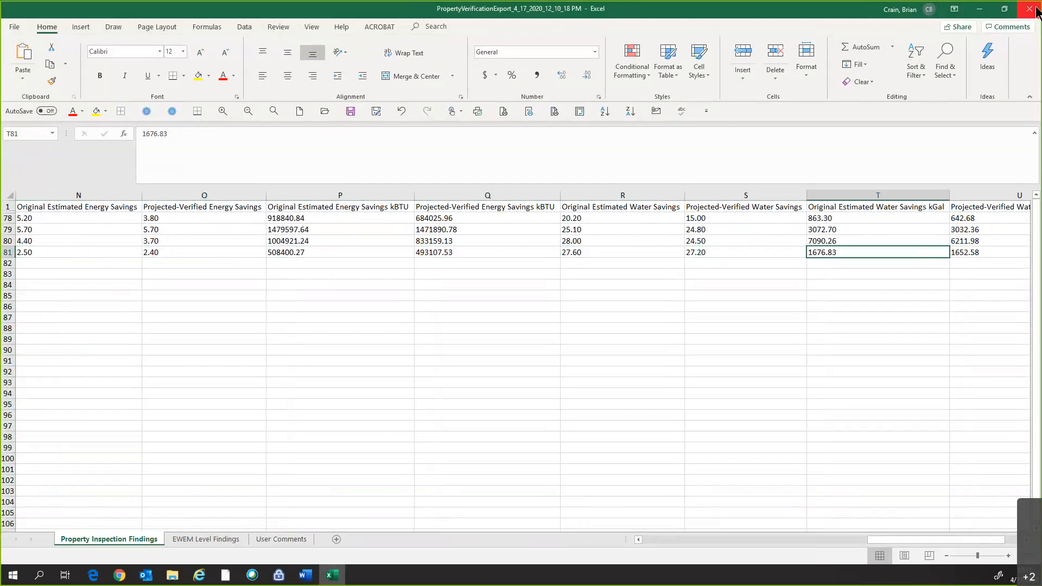
- Fit all column widths on the EWEM Level Findings sheet to their contents
{"action": "left_click", "coordinate": [208, 544]}
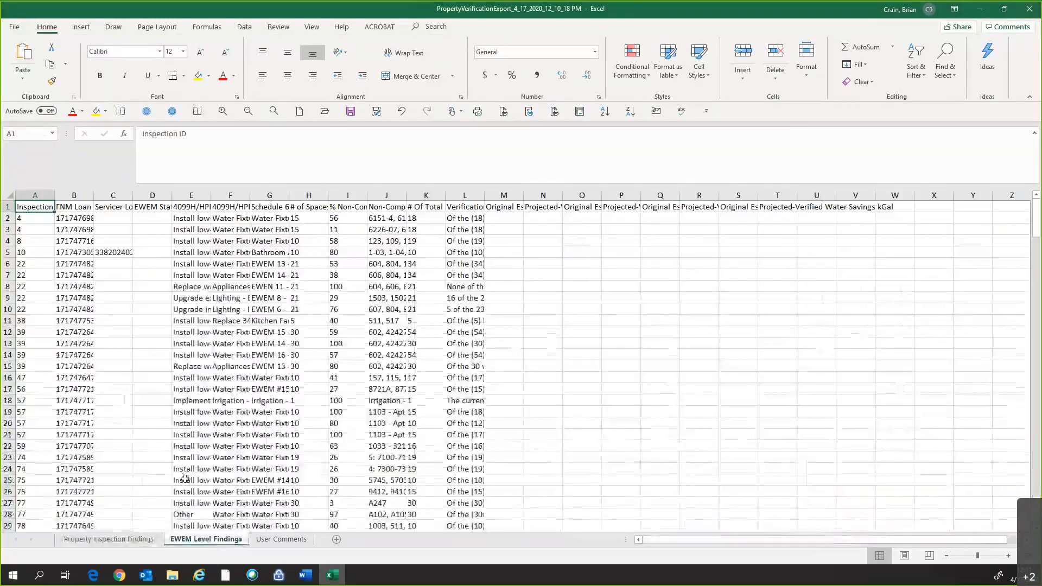
{"action": "left_click", "coordinate": [9, 194]}
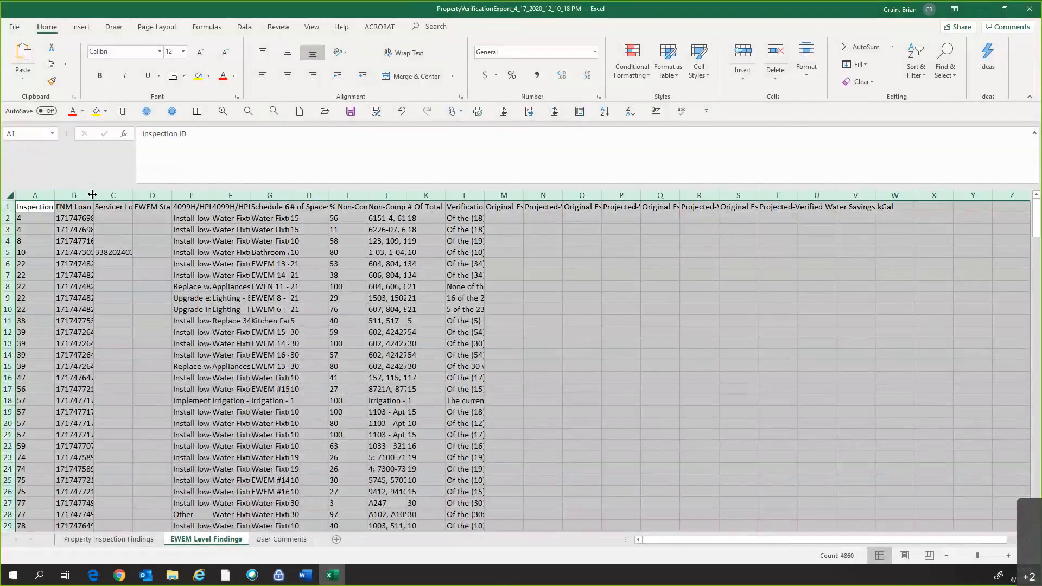
{"action": "double_click", "coordinate": [93, 194]}
- Examine the EWEM Level Findings column headings from EWEM Status through Original Estimated Energy Savings and back to Non-Compliant Units
{"action": "left_click", "coordinate": [180, 206]}
{"action": "key", "text": "Right"}
{"action": "key", "text": "Right"}
{"action": "key", "text": "Right"}
{"action": "key", "text": "Right"}
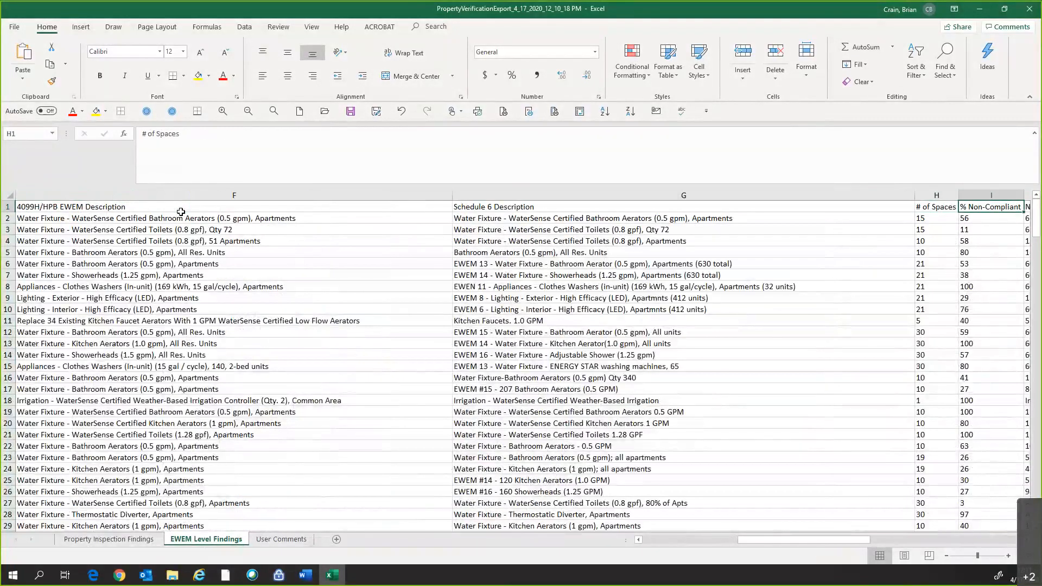
{"action": "key", "text": "Right"}
{"action": "key", "text": "Right"}
{"action": "key", "text": "Right"}
{"action": "key", "text": "Right"}
{"action": "key", "text": "Right"}
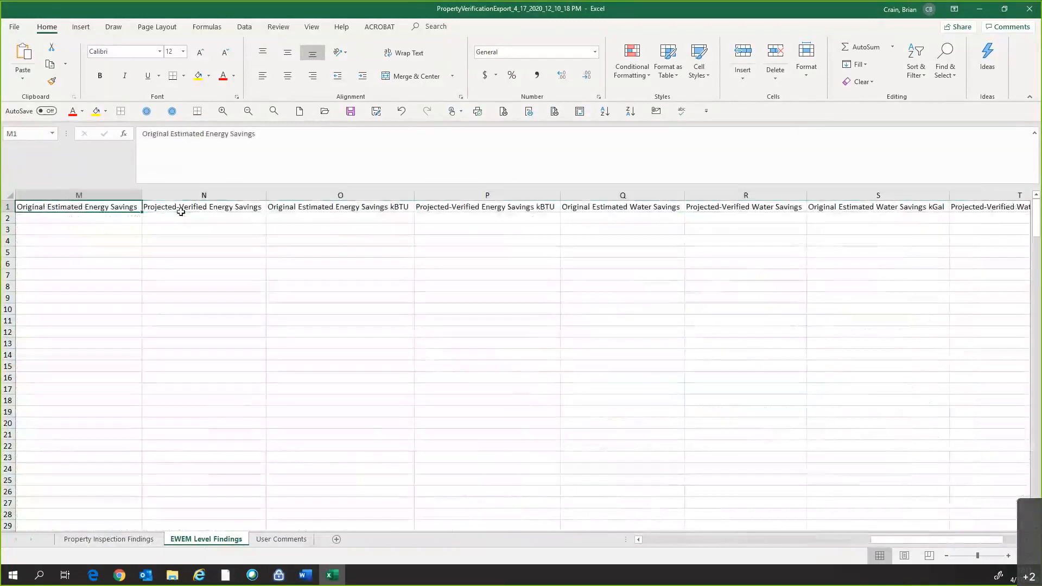
{"action": "key", "text": "Left"}
{"action": "key", "text": "Left"}
{"action": "key", "text": "Left"}
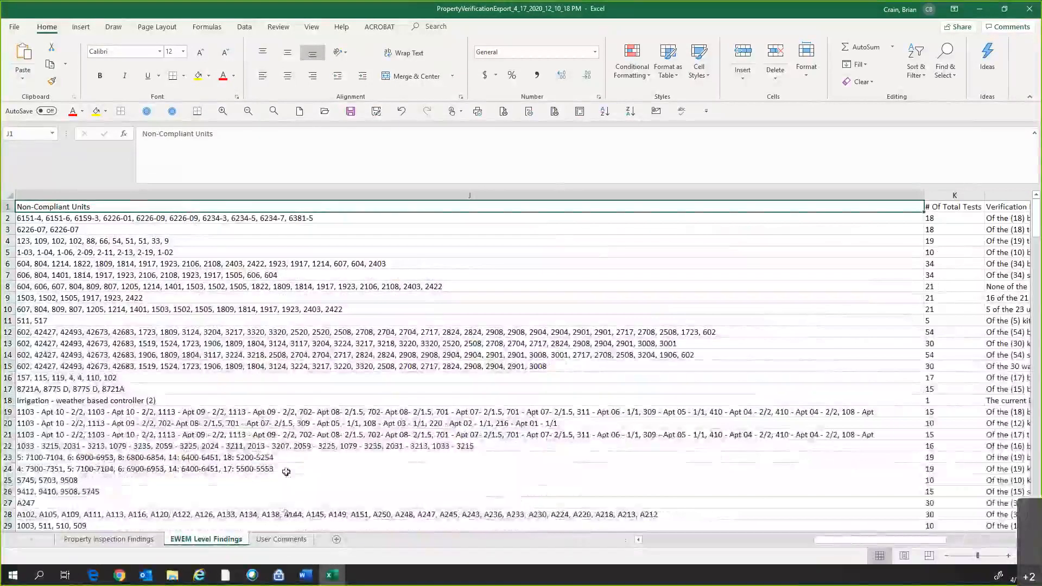
- Fit all column widths on the User Comments sheet to their contents to read the comments
{"action": "left_click", "coordinate": [281, 539]}
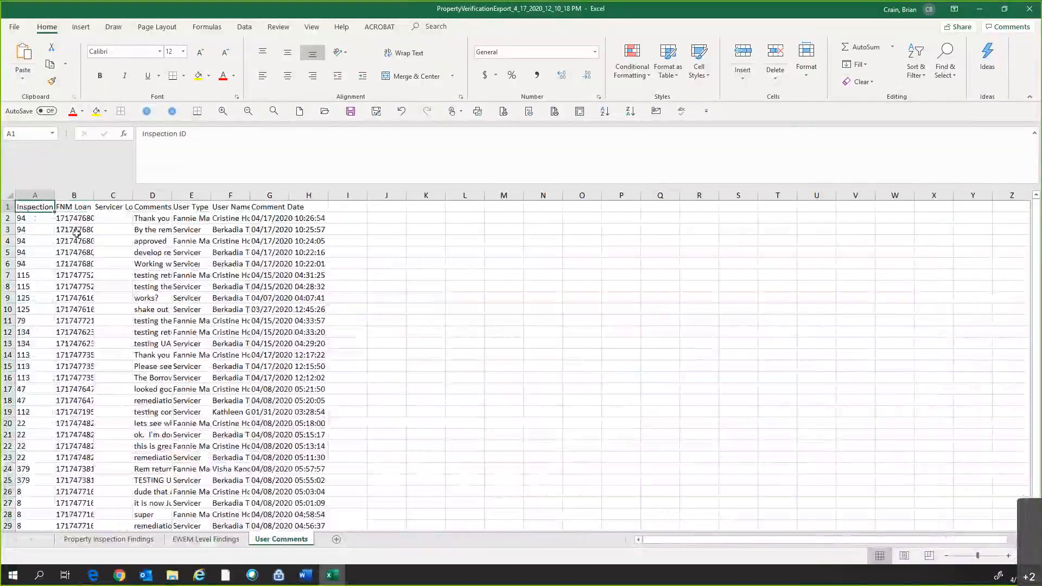
{"action": "left_click", "coordinate": [11, 196]}
{"action": "double_click", "coordinate": [54, 196]}
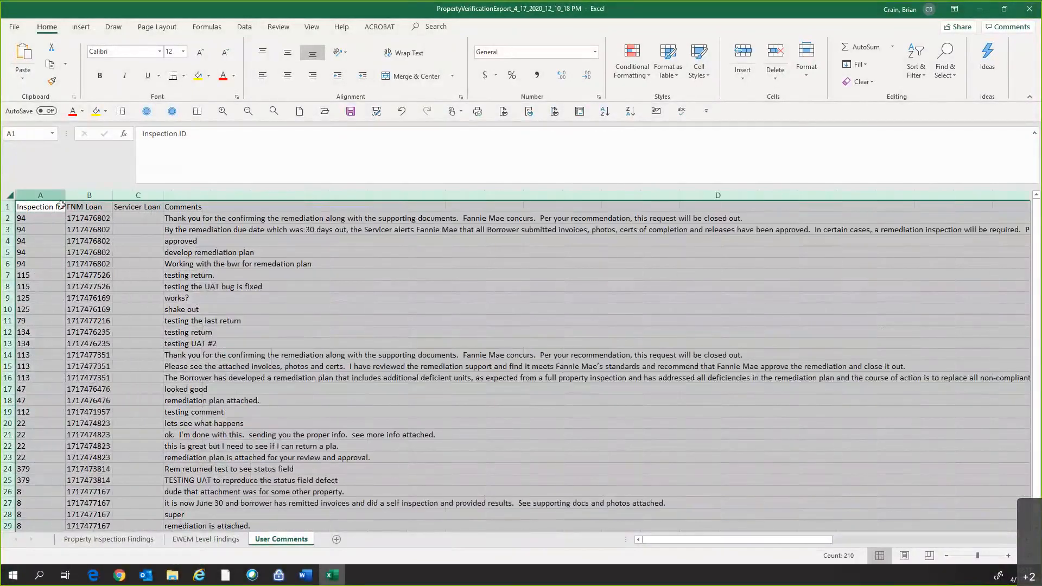
{"action": "left_click", "coordinate": [129, 248]}
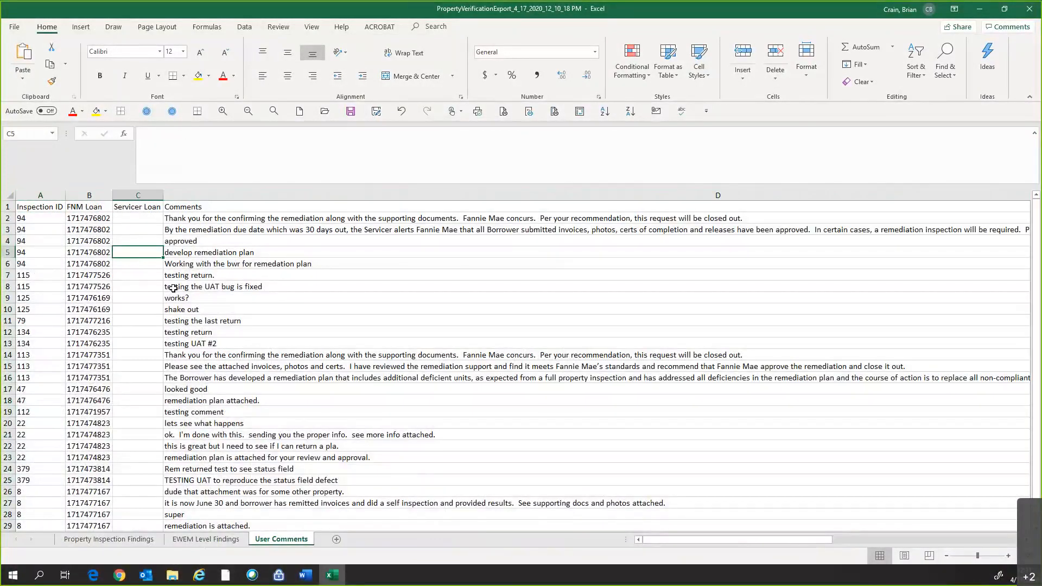
- Close the exported workbook and open the remediation detail of UAT SHowcase Property Name 8 in DUS Property Monitor
{"action": "key", "text": "alt+Tab"}
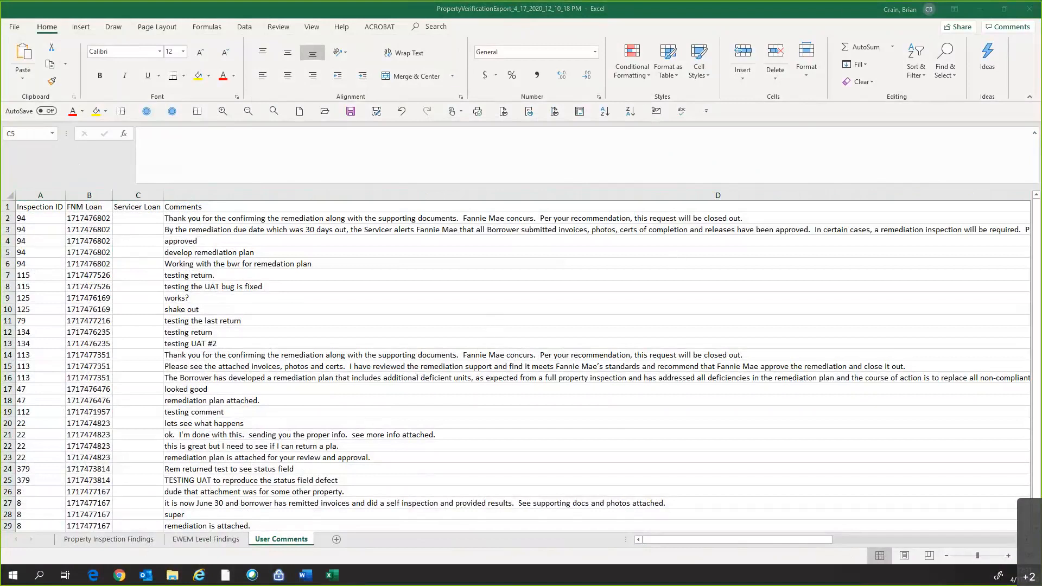
{"action": "left_click", "coordinate": [1029, 8]}
{"action": "left_click", "coordinate": [520, 304]}
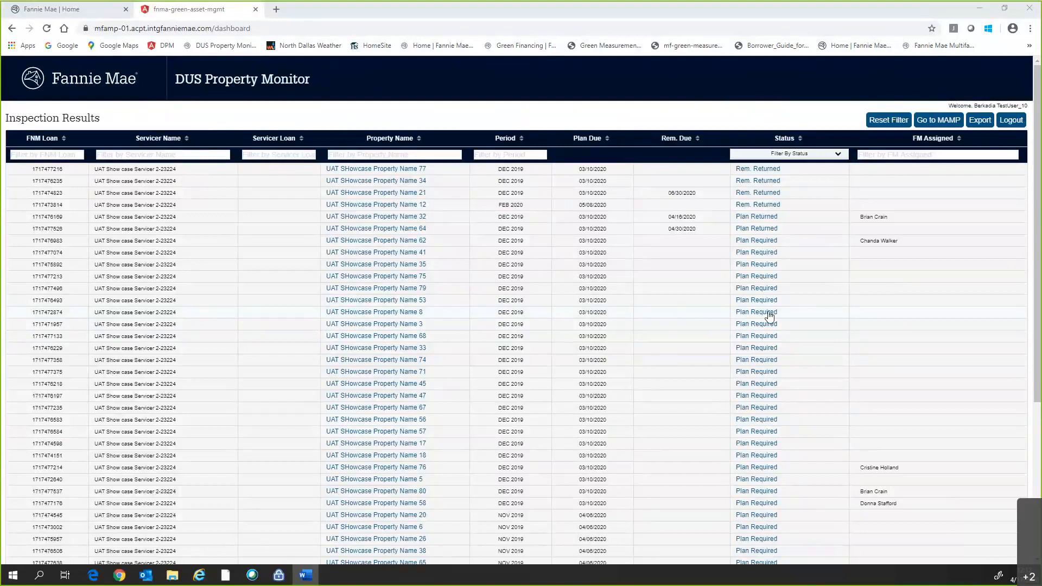
{"action": "left_click", "coordinate": [394, 313]}
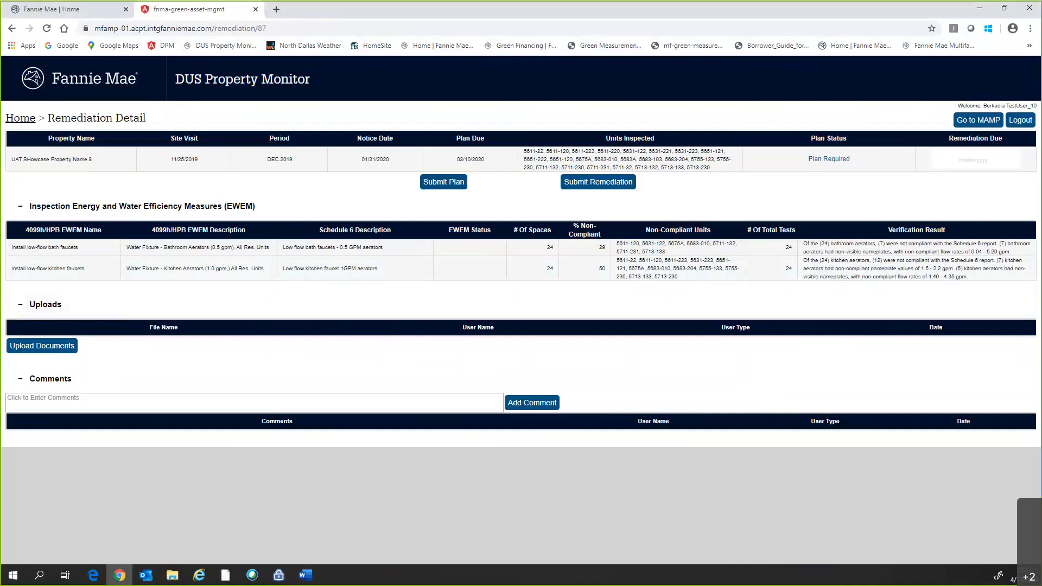
- Add the prepared comment describing the Borrower's remediation plan to replace all non-compliant EWEMs within 30 days and requesting approval
{"action": "key", "text": "alt+Tab"}
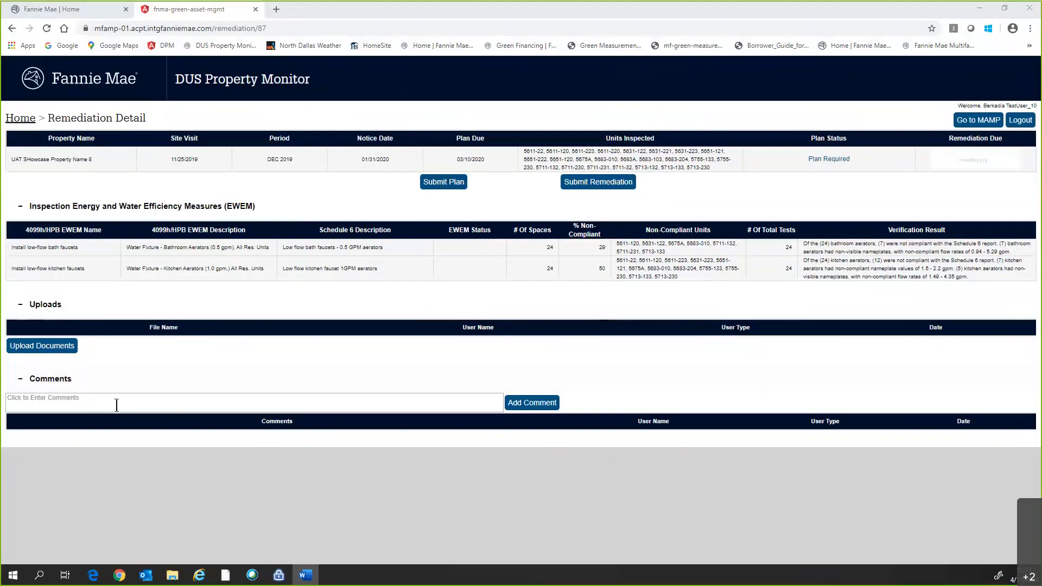
{"action": "left_click", "coordinate": [116, 402]}
{"action": "key", "text": "ctrl+v"}
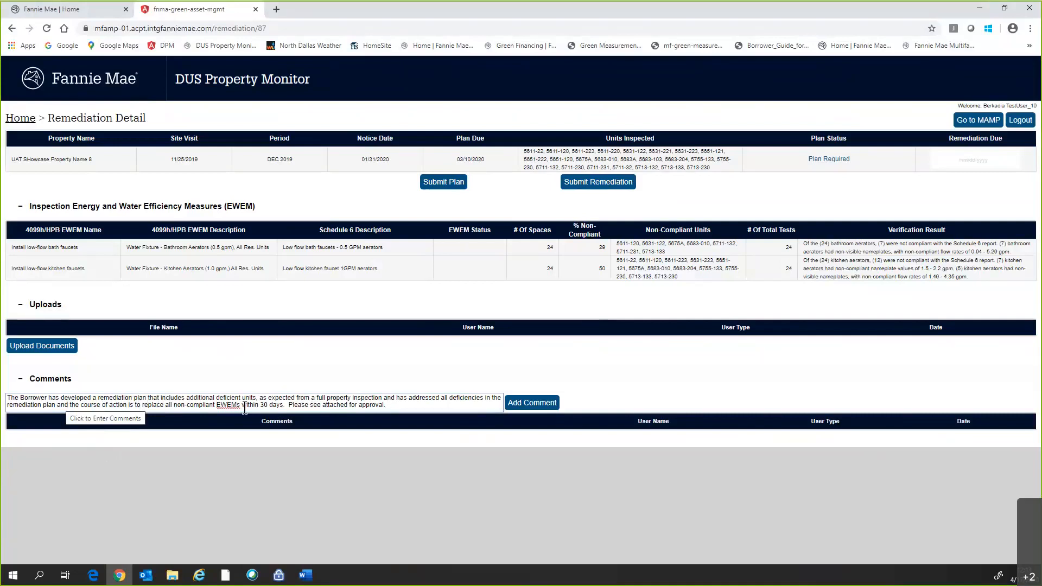
{"action": "left_click", "coordinate": [518, 404]}
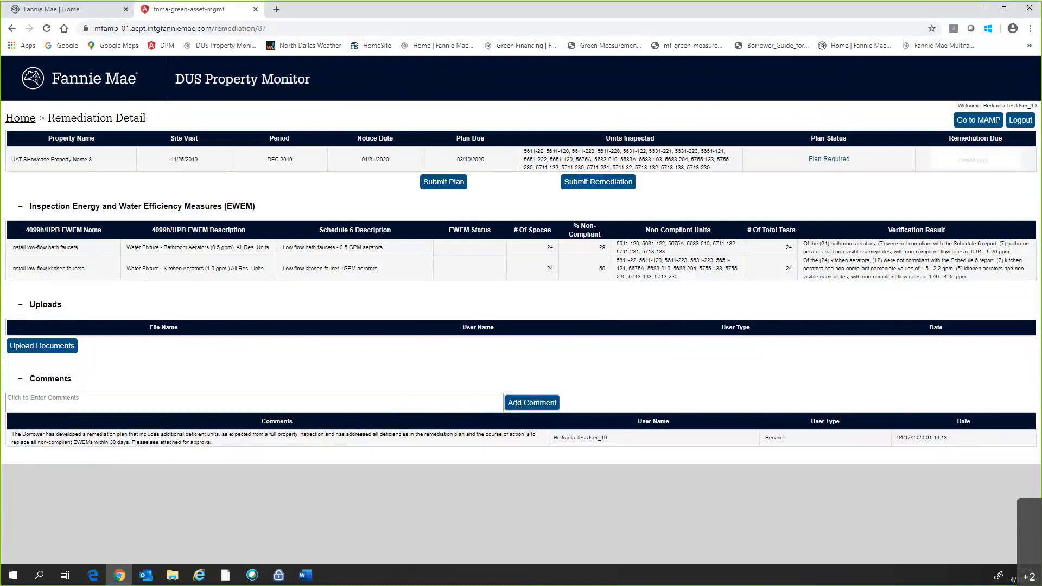
- Upload the document UAT 8 Remediation Plan.docx to the property's remediation record
{"action": "left_click", "coordinate": [38, 349]}
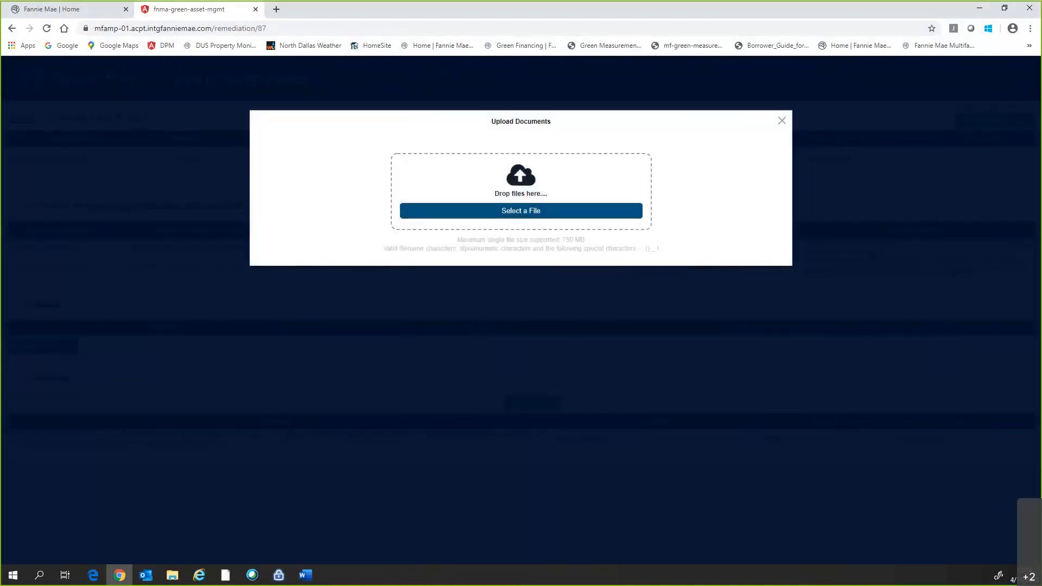
{"action": "left_click", "coordinate": [521, 211]}
{"action": "left_click_drag", "start_coordinate": [389, 214], "coordinate": [477, 189]}
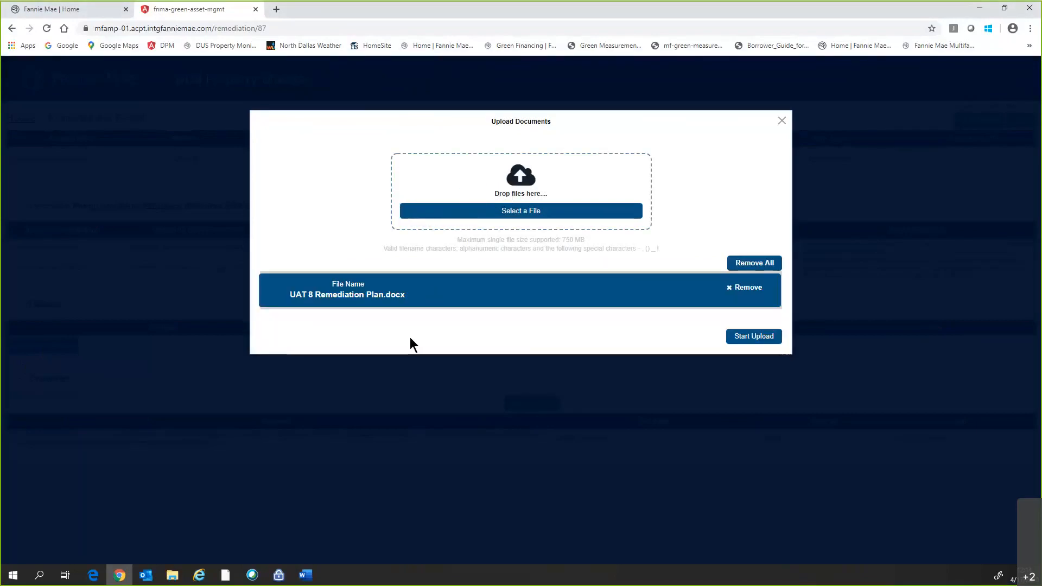
{"action": "left_click", "coordinate": [750, 340]}
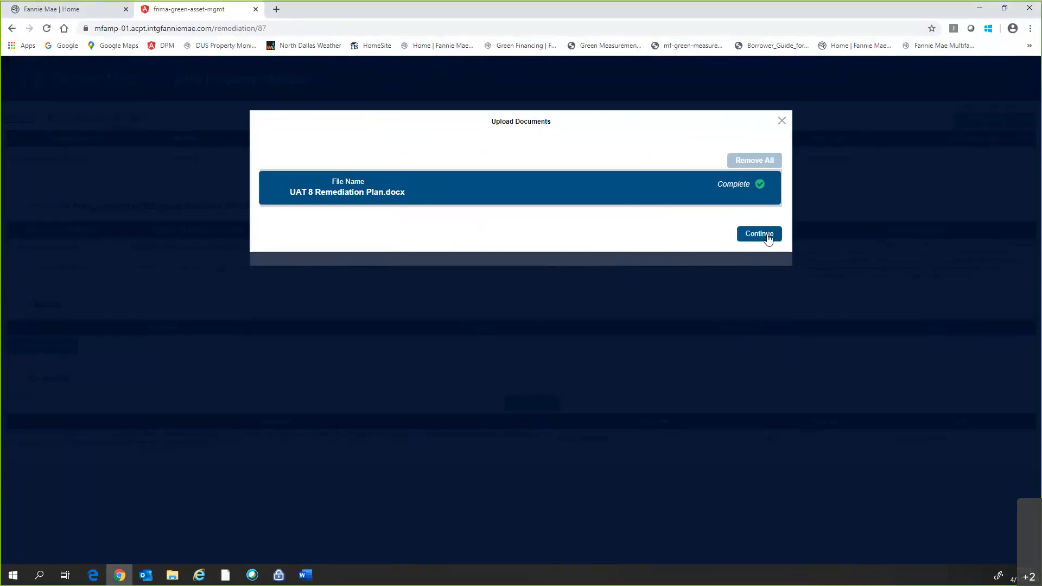
{"action": "left_click", "coordinate": [759, 234]}
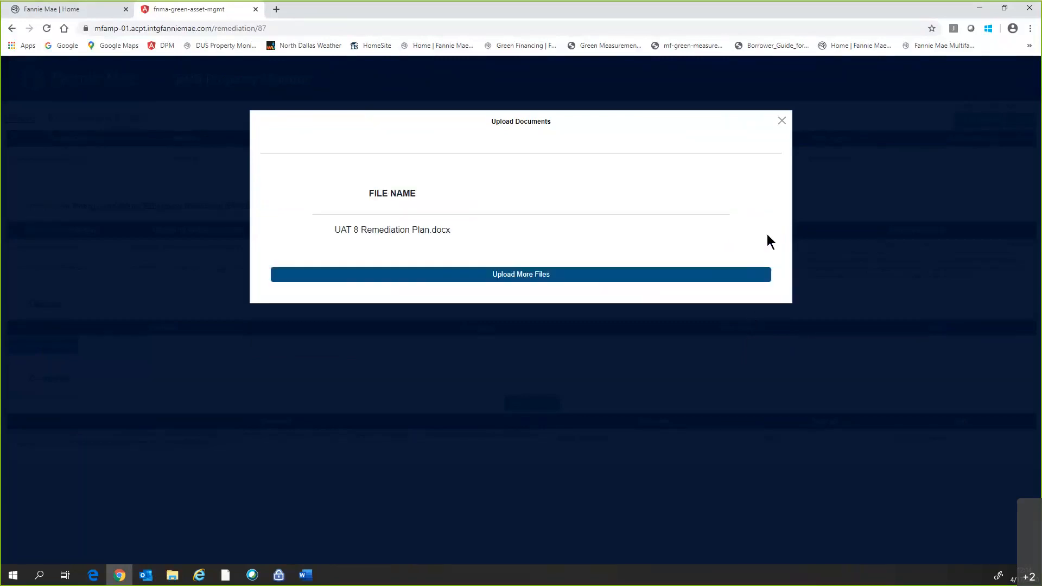
{"action": "left_click", "coordinate": [782, 121]}
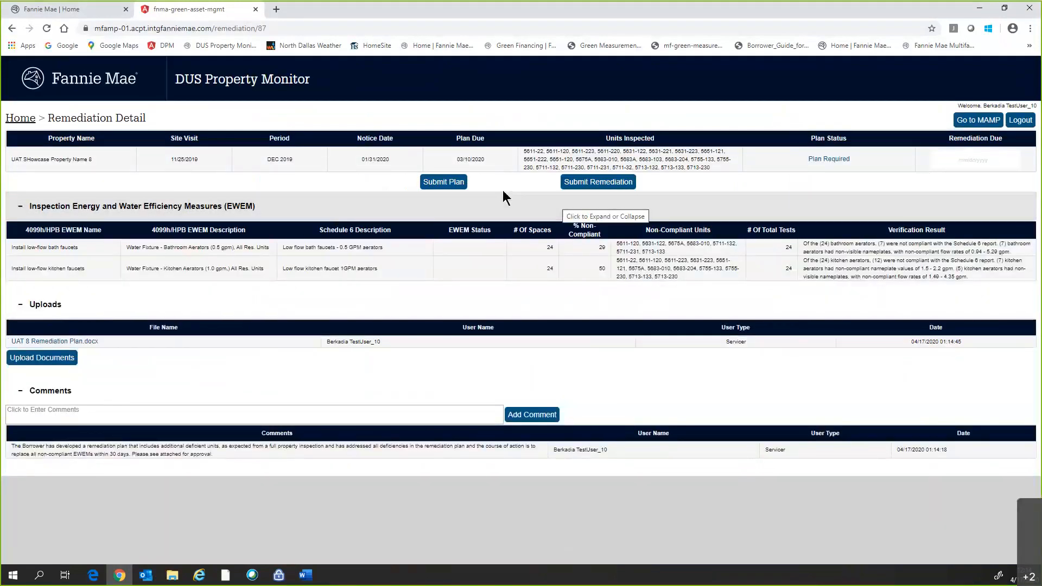
- Set the remediation due date to 05/15/2020 and submit the remediation plan
{"action": "left_click", "coordinate": [958, 160]}
{"action": "left_click", "coordinate": [1034, 176]}
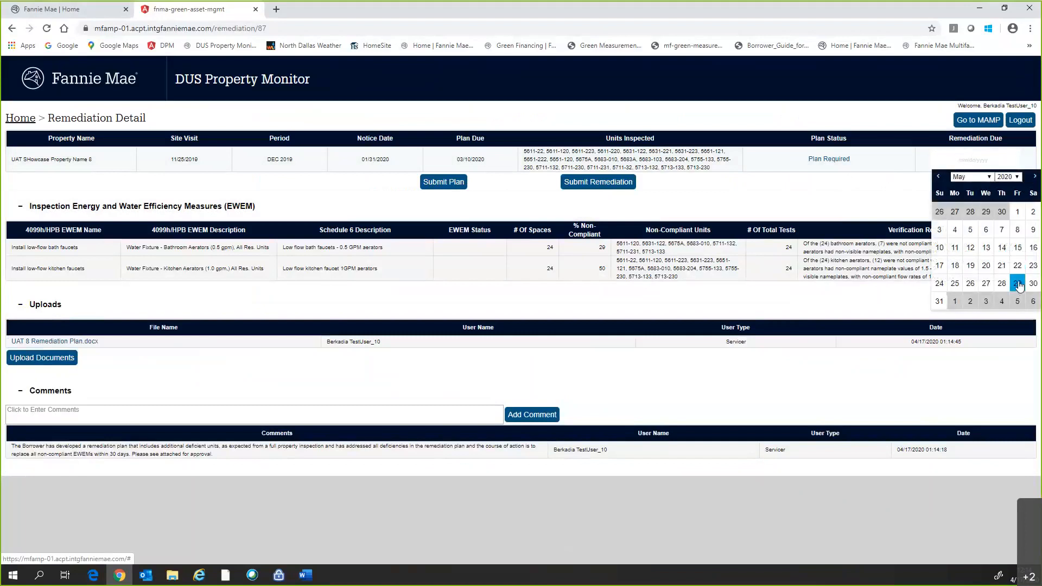
{"action": "left_click", "coordinate": [1018, 249]}
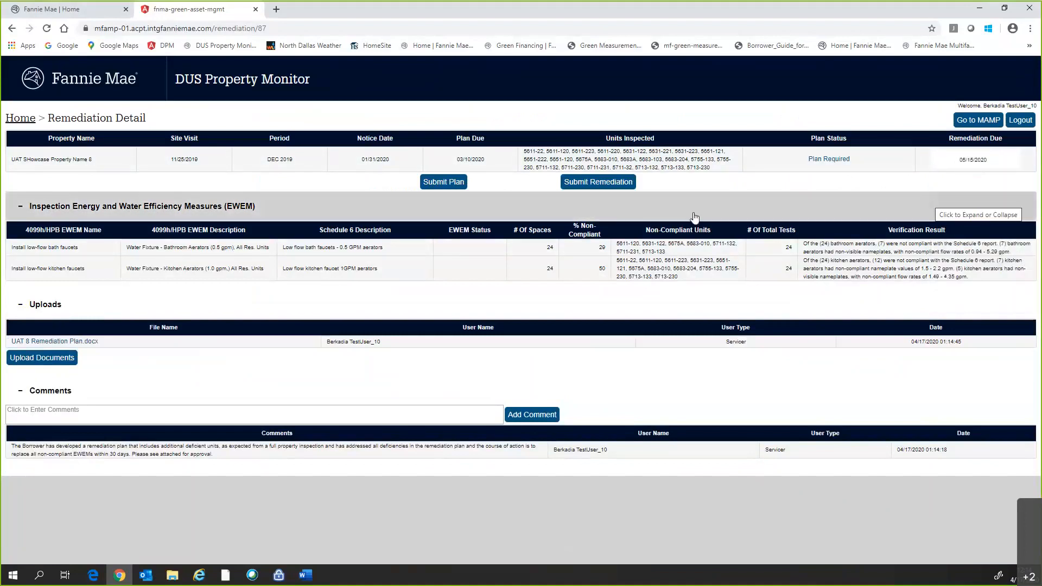
{"action": "left_click", "coordinate": [444, 183]}
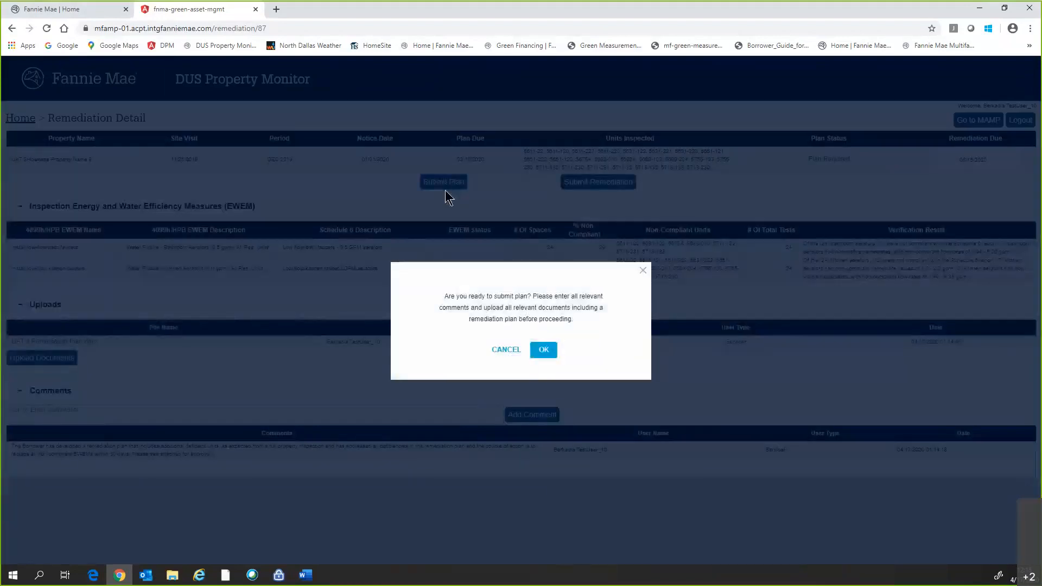
{"action": "left_click", "coordinate": [544, 350]}
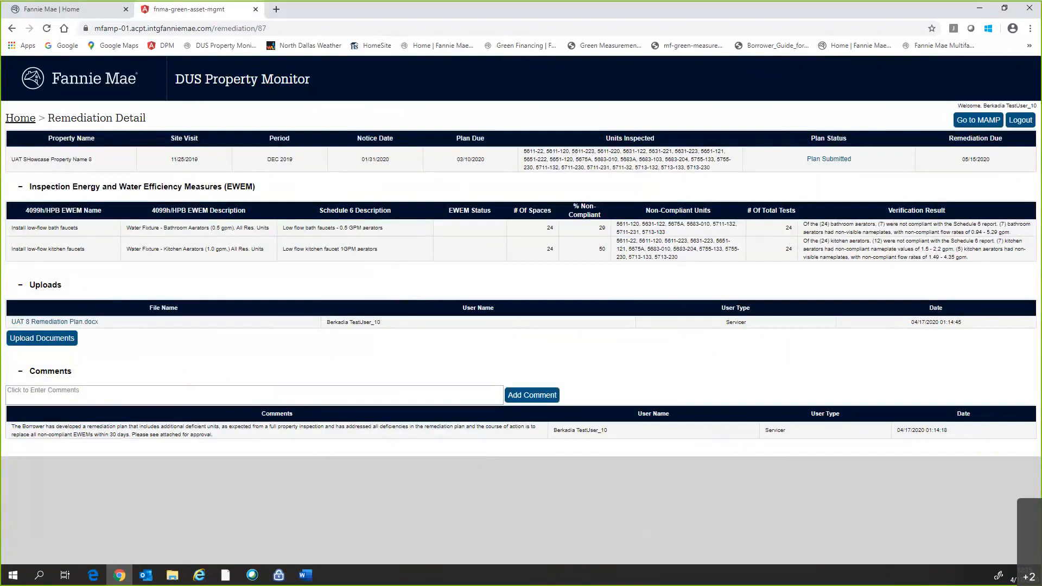
- Return to the Inspection Results list and filter it by the Plan Submitted status
{"action": "left_click", "coordinate": [75, 78]}
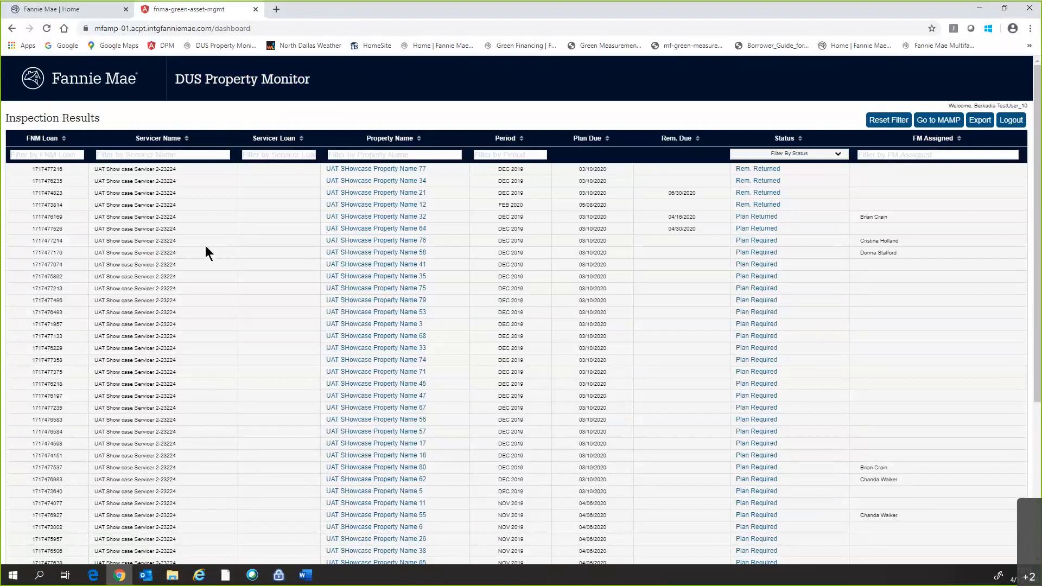
{"action": "left_click", "coordinate": [774, 154]}
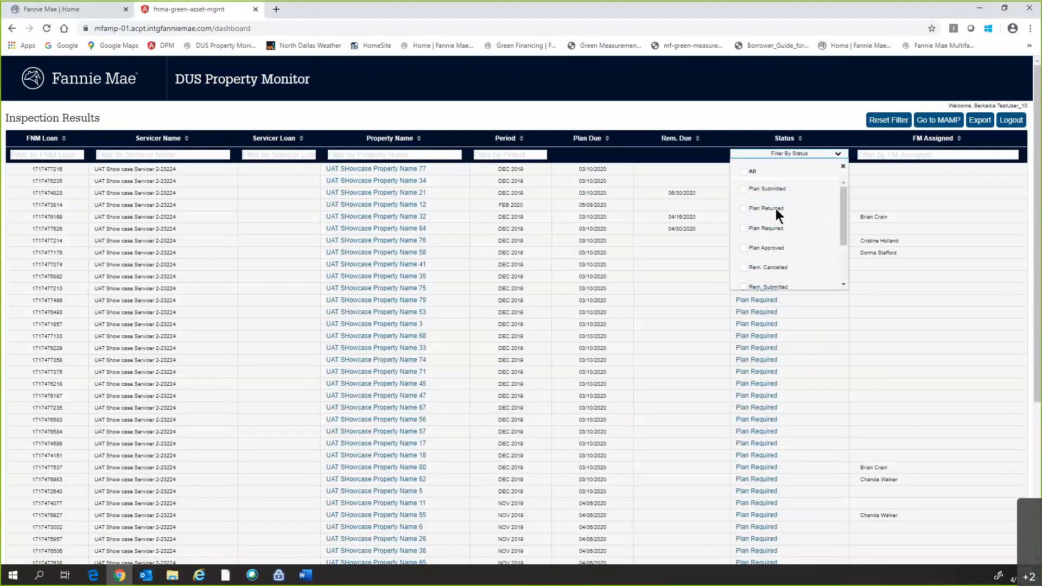
{"action": "left_click", "coordinate": [743, 190]}
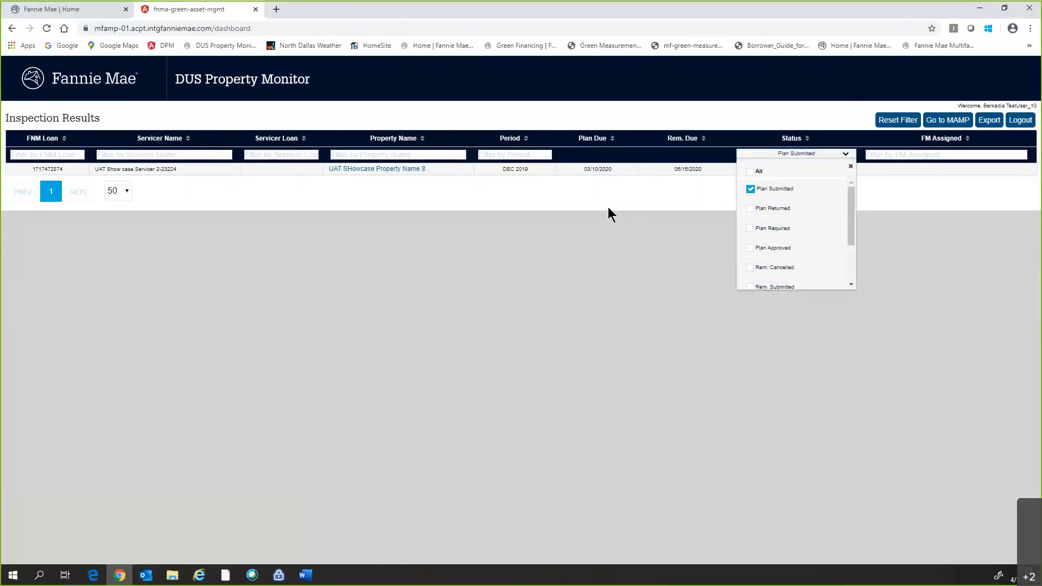
{"action": "left_click", "coordinate": [592, 206]}
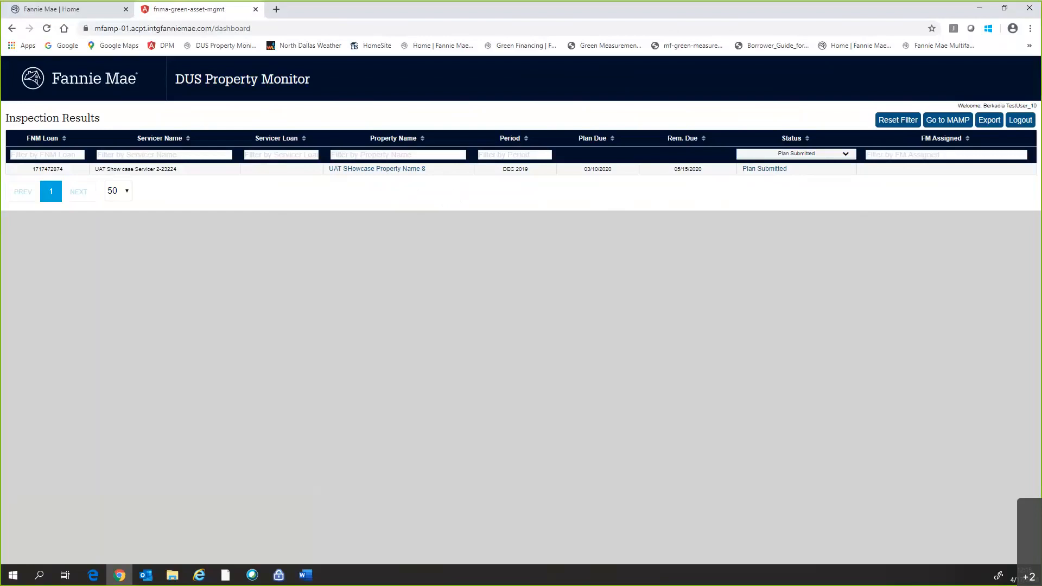
- Filter the refreshed Inspection Results by Plan Approved and open the remediation detail of UAT SHowcase Property Name 8
{"action": "left_click", "coordinate": [108, 87]}
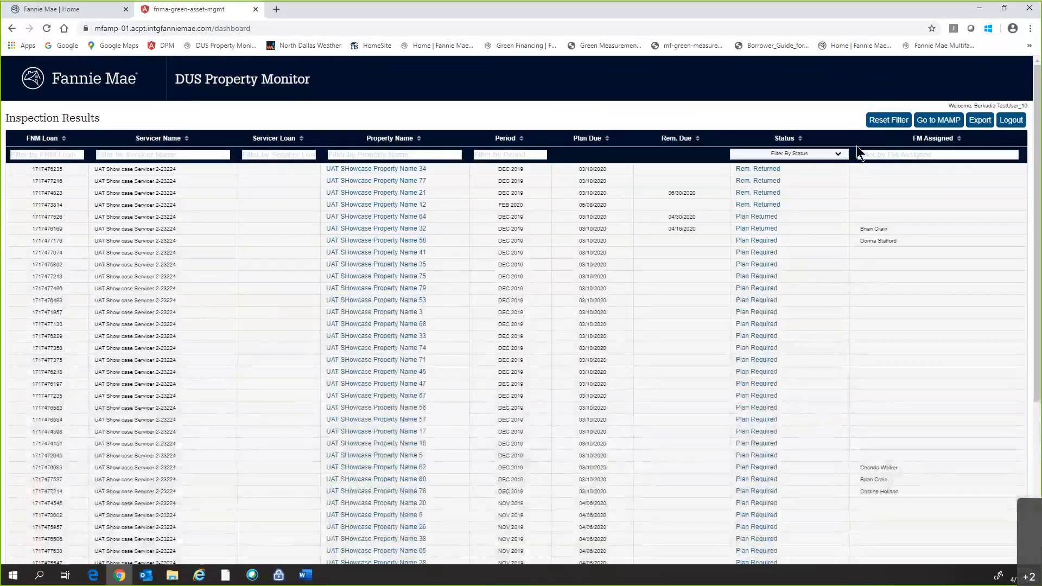
{"action": "left_click", "coordinate": [837, 154]}
{"action": "left_click", "coordinate": [743, 247]}
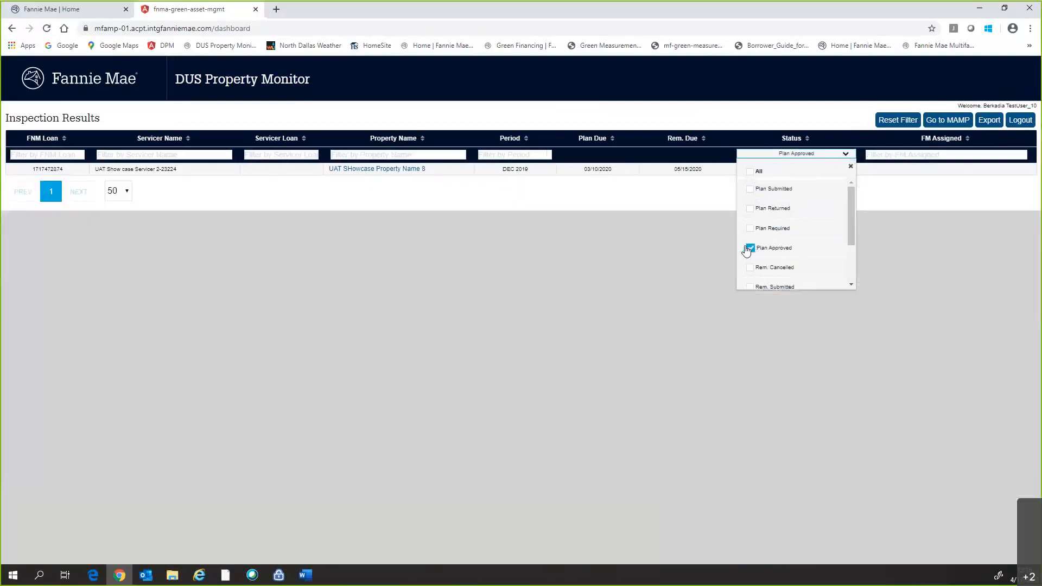
{"action": "left_click", "coordinate": [461, 196]}
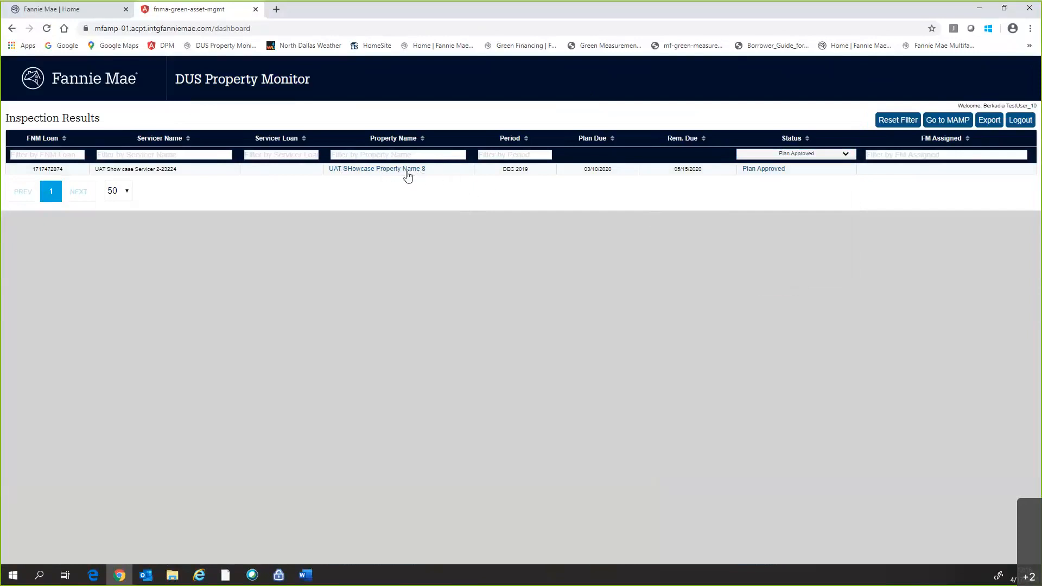
{"action": "left_click", "coordinate": [358, 169]}
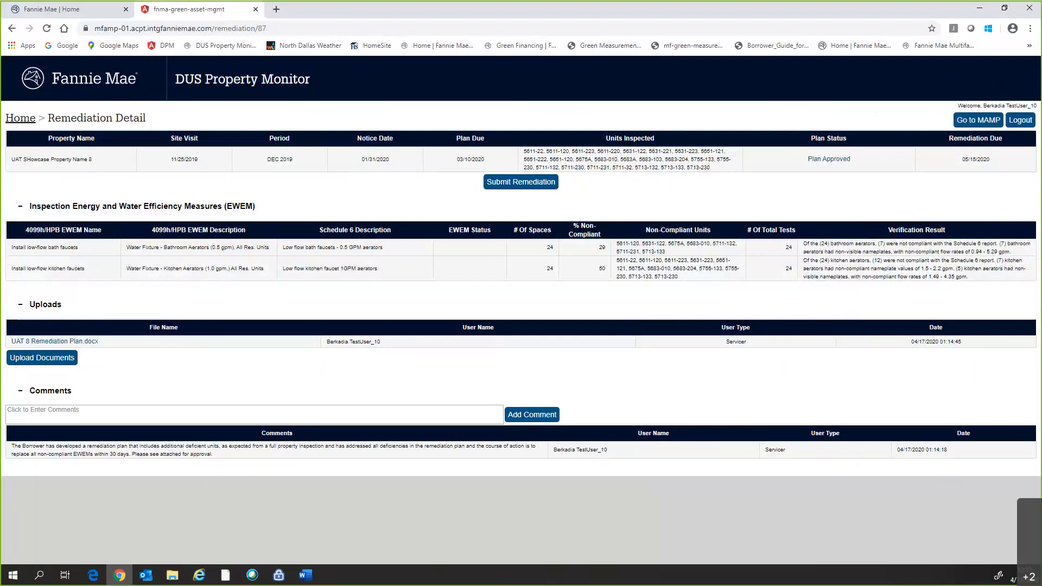
- Add the prepared comment citing the attached invoices, photos and certs and recommending that Fannie Mae approve the remediation and close it out
{"action": "key", "text": "alt+Tab"}
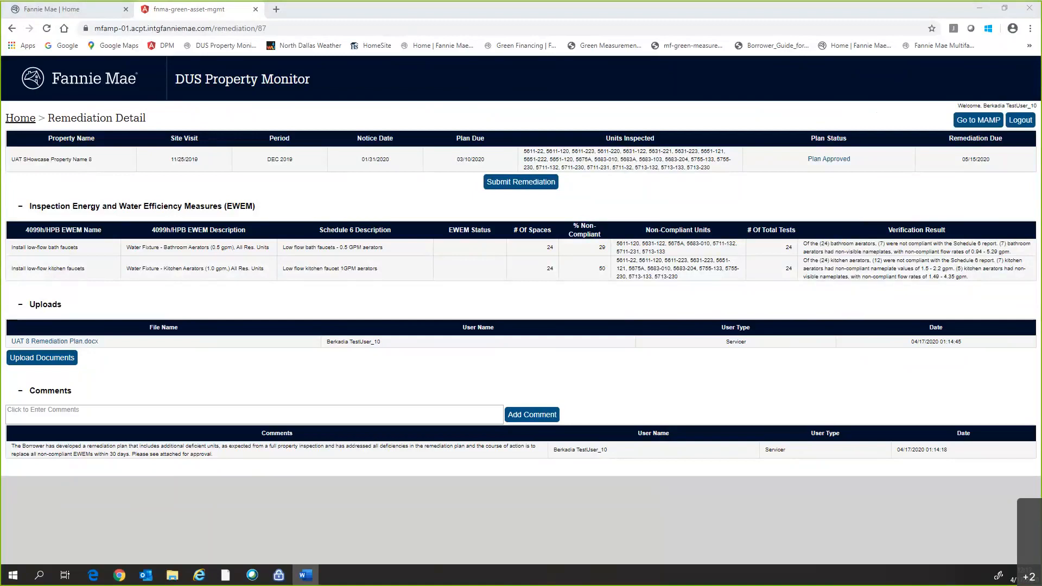
{"action": "left_click", "coordinate": [72, 414]}
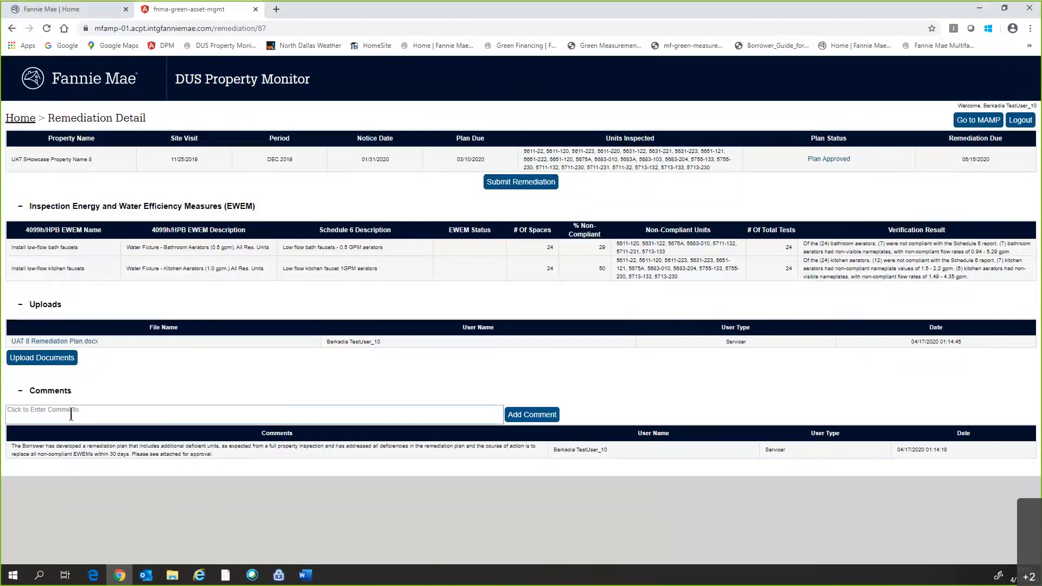
{"action": "type", "text": "Please see the attached invoices, photos and certs.  I have reviewed the remediation support and find it meets Fannie Mae's standards and recommend that Fannie Mae approve the remediation and close it out."}
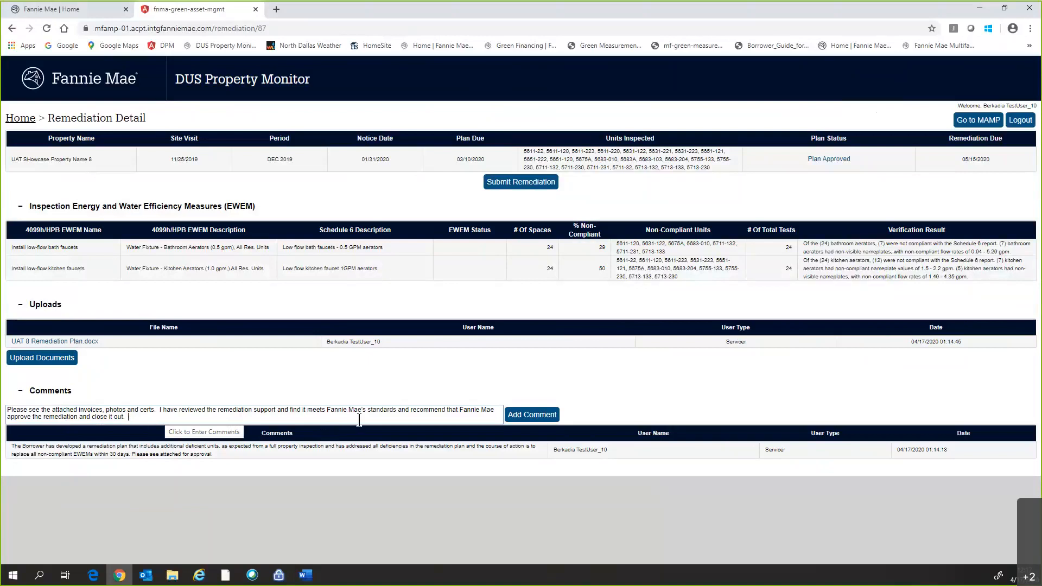
{"action": "left_click", "coordinate": [542, 416]}
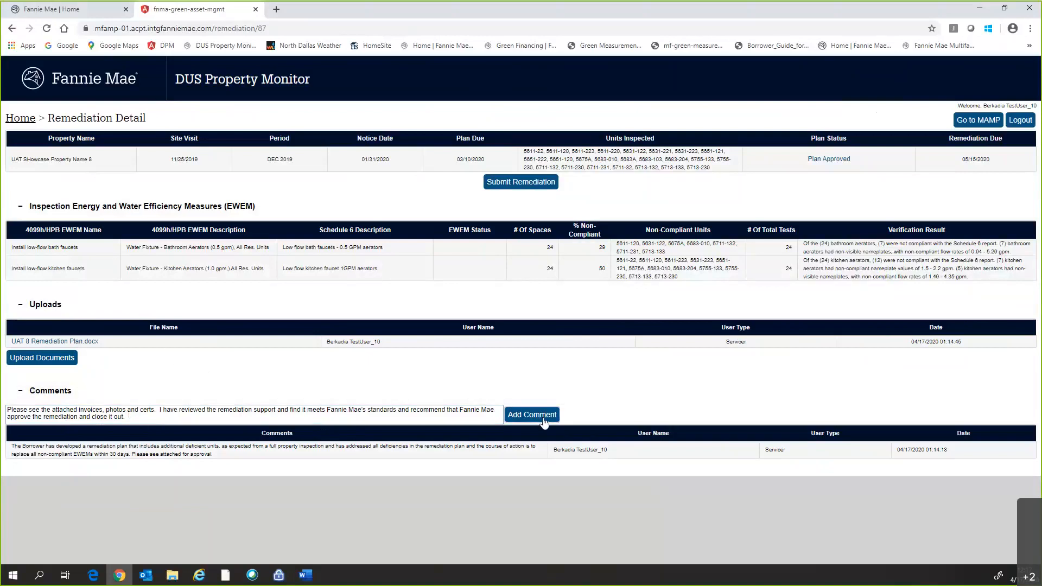
- Upload the three UAT 8 Remediation Support Attachment documents to the property's remediation detail and submit the remediation
{"action": "left_click", "coordinate": [36, 359]}
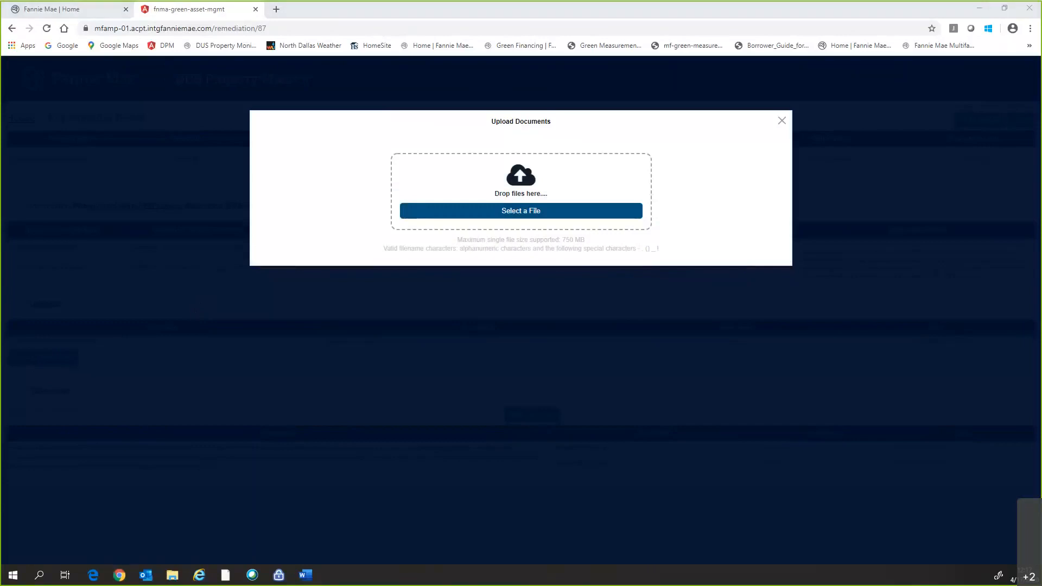
{"action": "left_click_drag", "start_coordinate": [174, 332], "coordinate": [493, 180]}
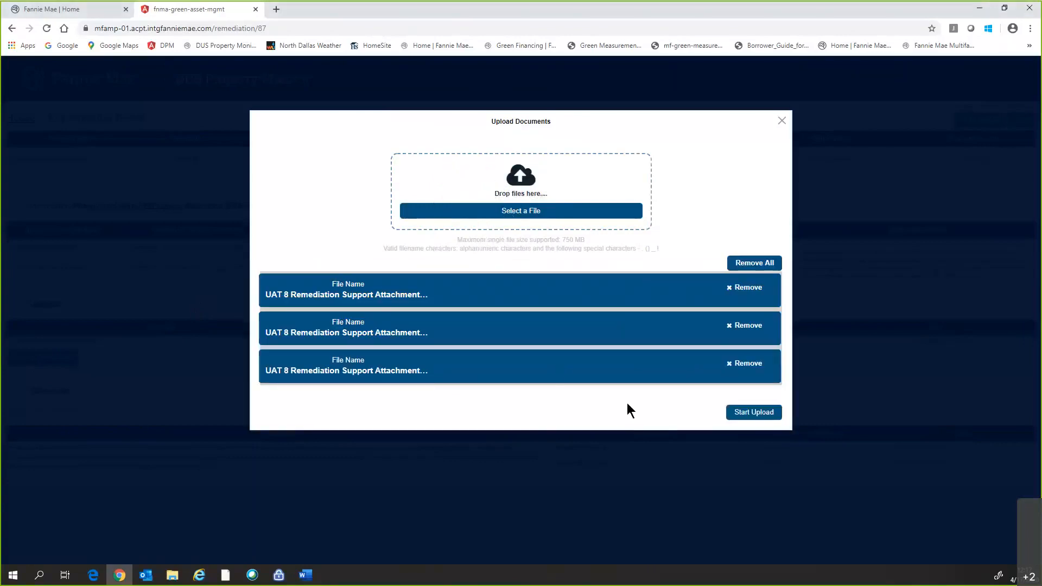
{"action": "left_click", "coordinate": [753, 413]}
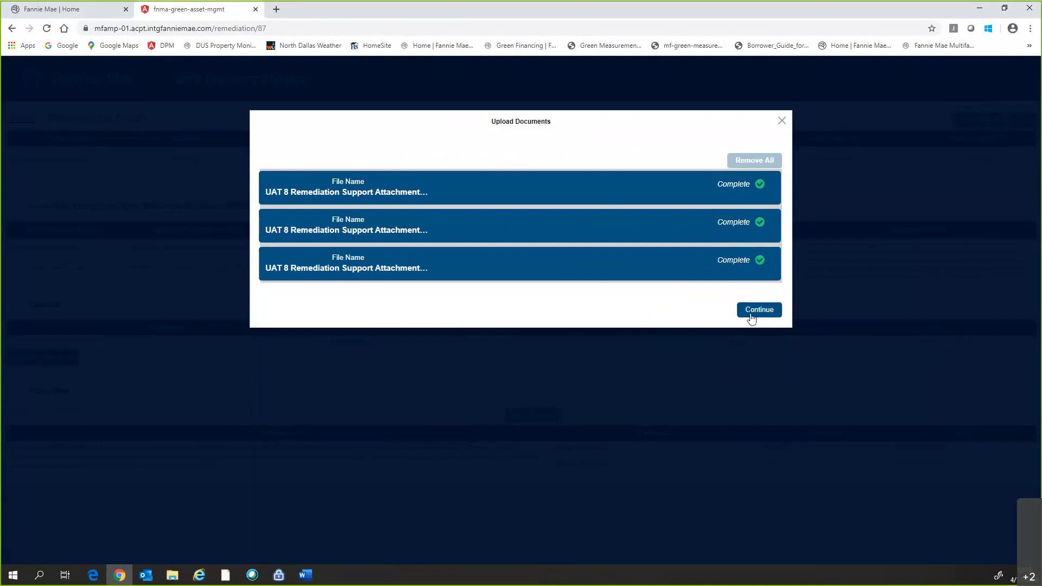
{"action": "left_click", "coordinate": [750, 314]}
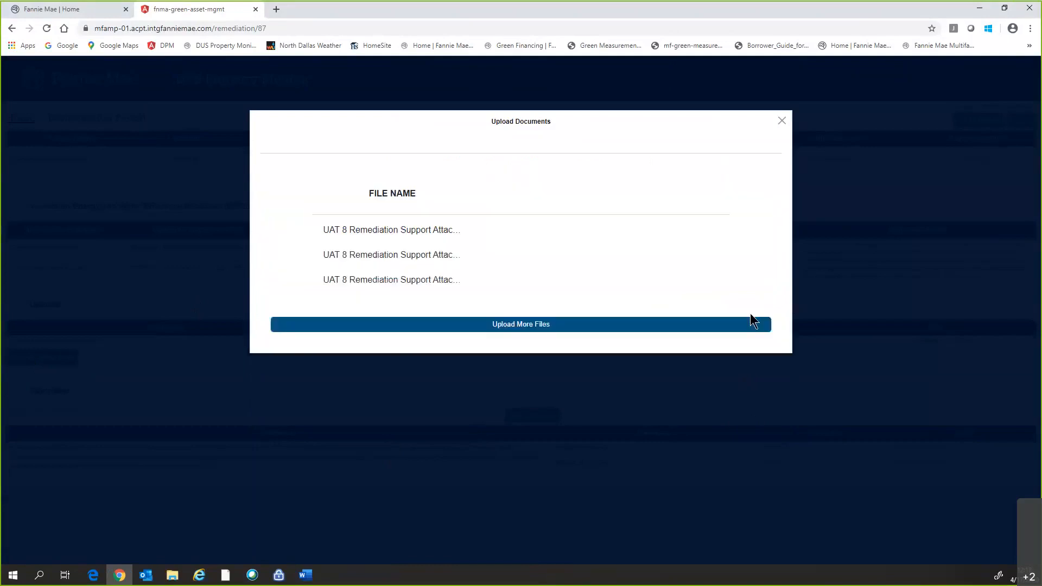
{"action": "left_click", "coordinate": [781, 120]}
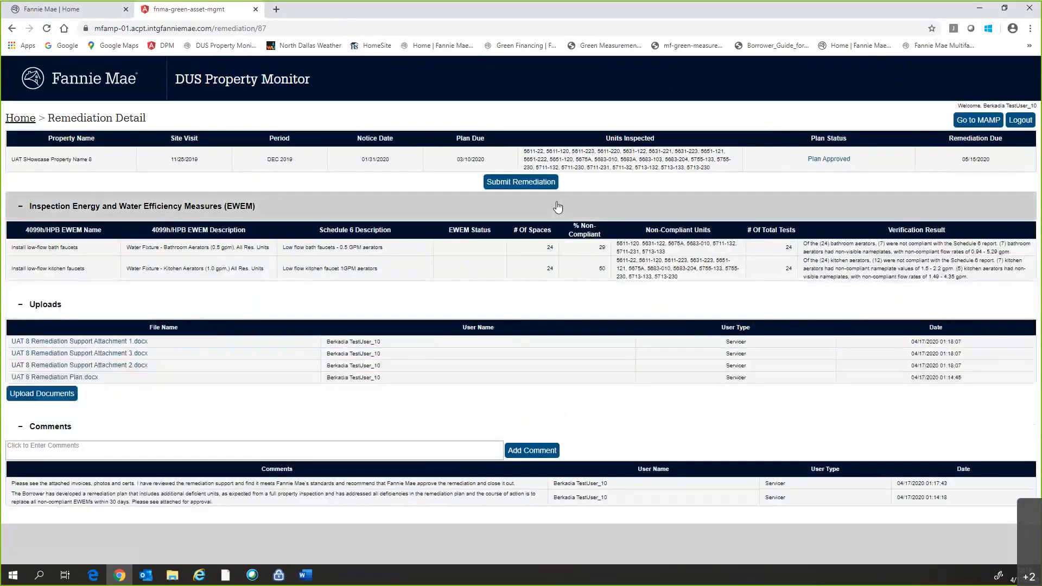
{"action": "left_click", "coordinate": [531, 186]}
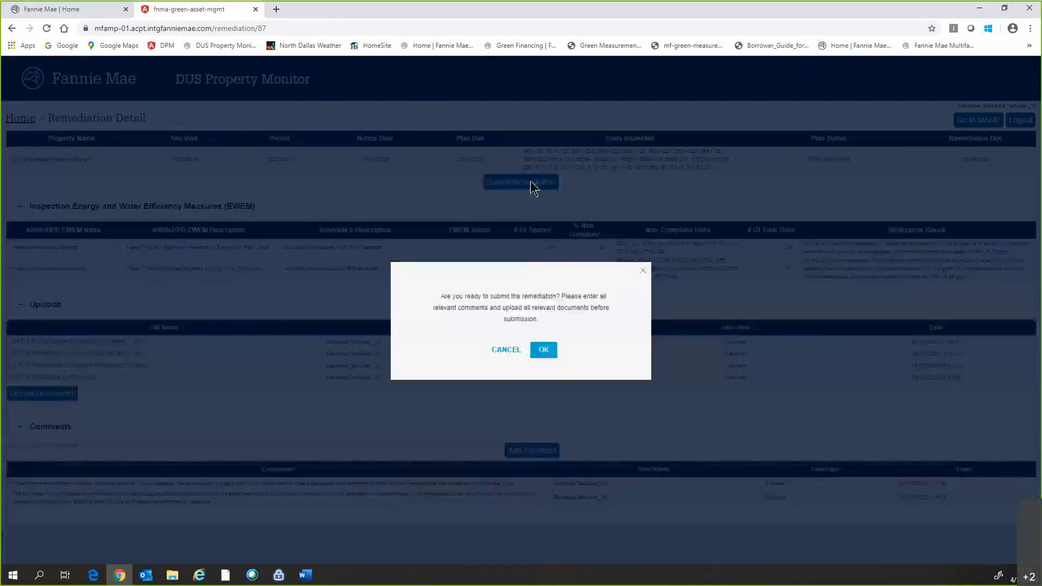
{"action": "left_click", "coordinate": [537, 353]}
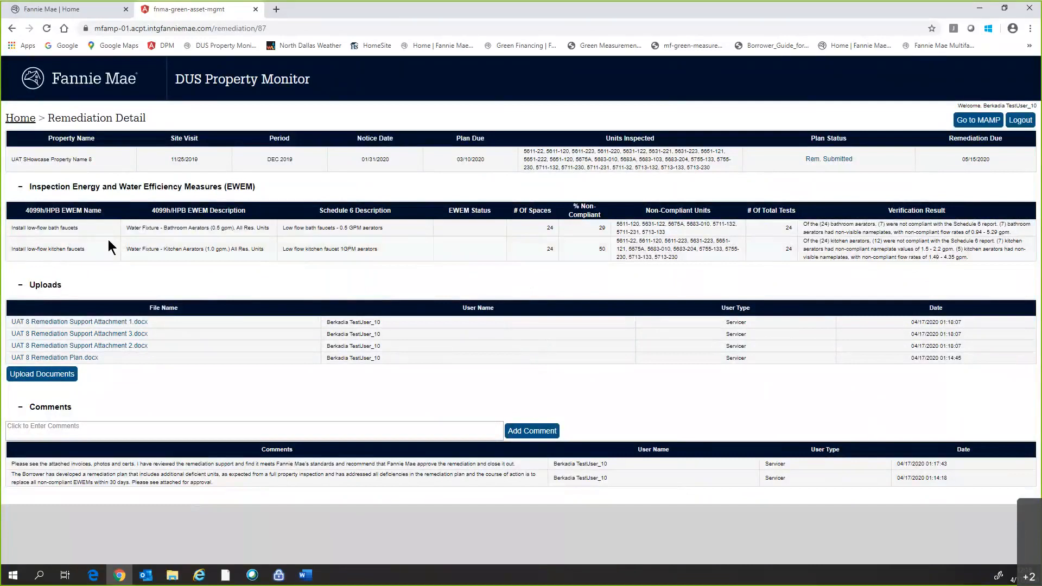
- Return to the Inspection Results list and filter it by the Rem. Submitted status
{"action": "left_click", "coordinate": [87, 76]}
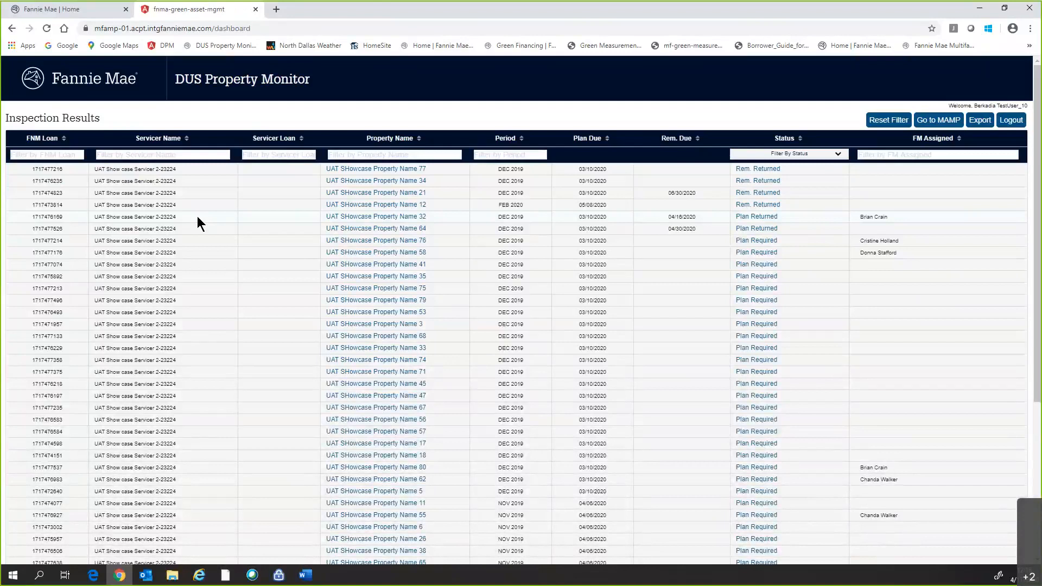
{"action": "left_click", "coordinate": [819, 153]}
{"action": "left_click_drag", "start_coordinate": [844, 204], "coordinate": [848, 226]}
{"action": "left_click", "coordinate": [744, 230]}
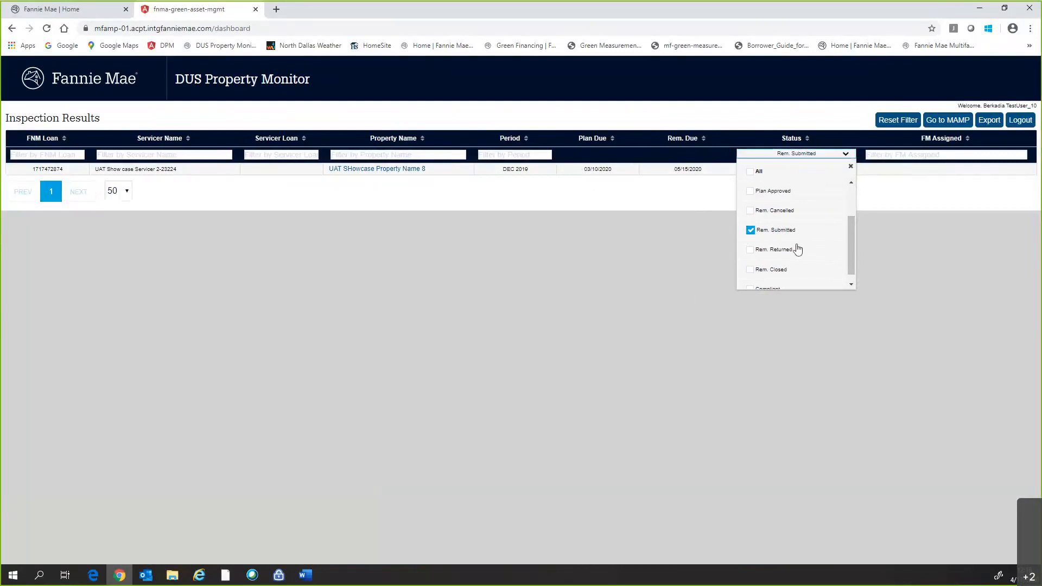
{"action": "left_click", "coordinate": [700, 249]}
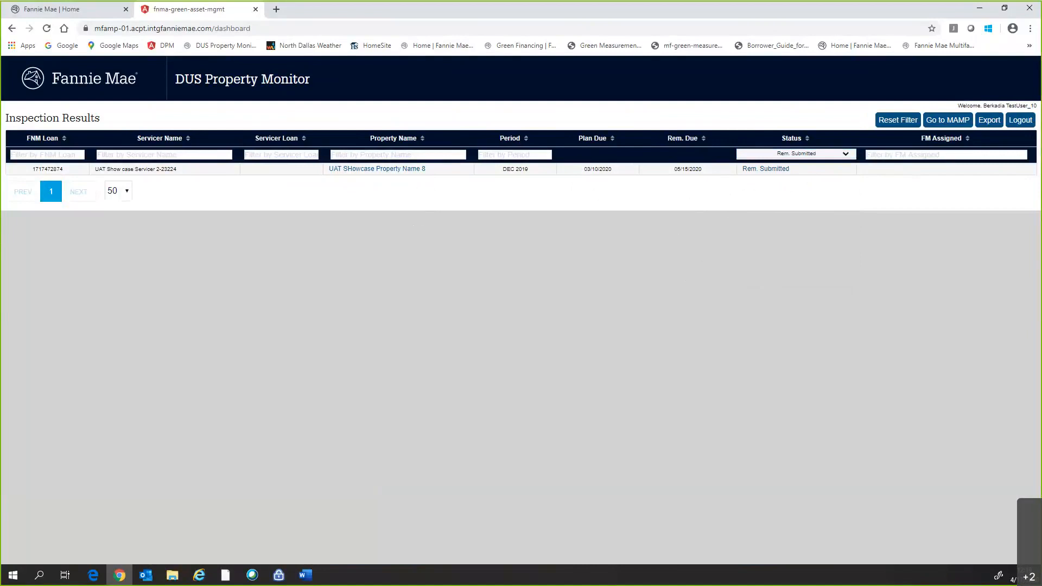
{"action": "key", "text": "alt+Tab"}
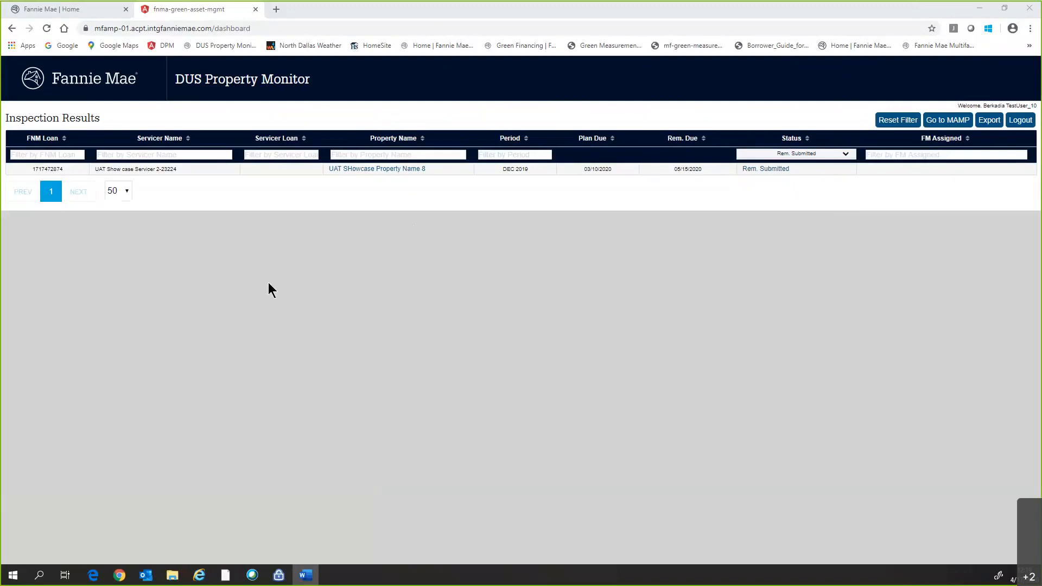
{"action": "left_click", "coordinate": [803, 158]}
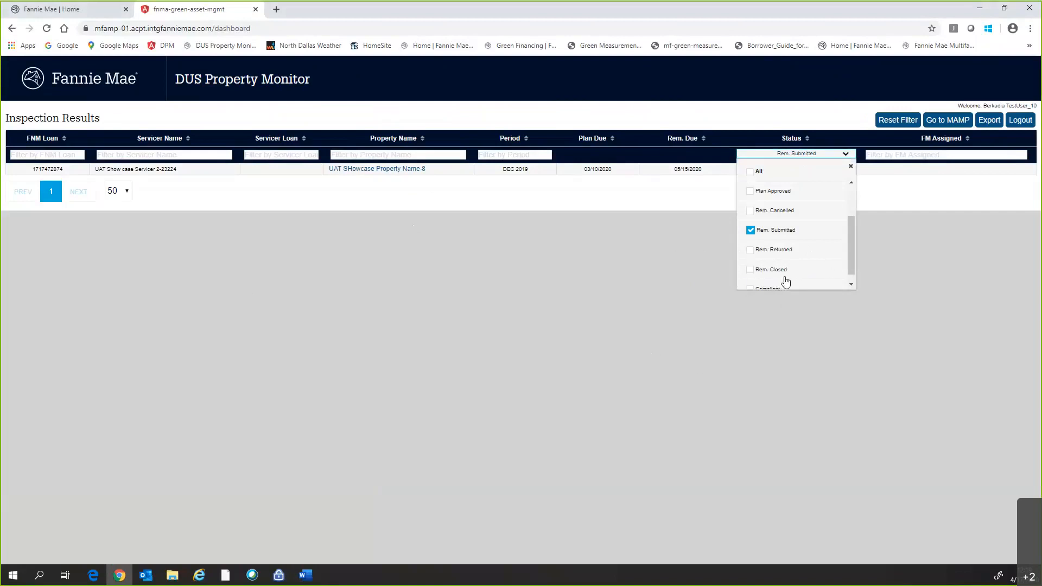
{"action": "left_click", "coordinate": [767, 334]}
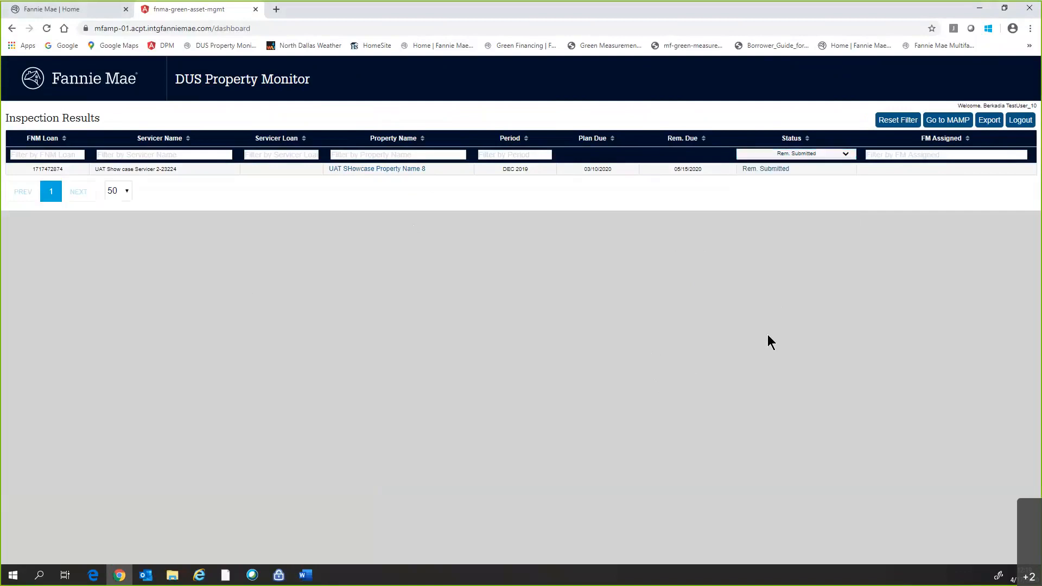
- Refresh the Inspection Results, filter them by Rem. Closed and open the remediation detail of UAT SHowcase Property Name 8
{"action": "left_click", "coordinate": [89, 88]}
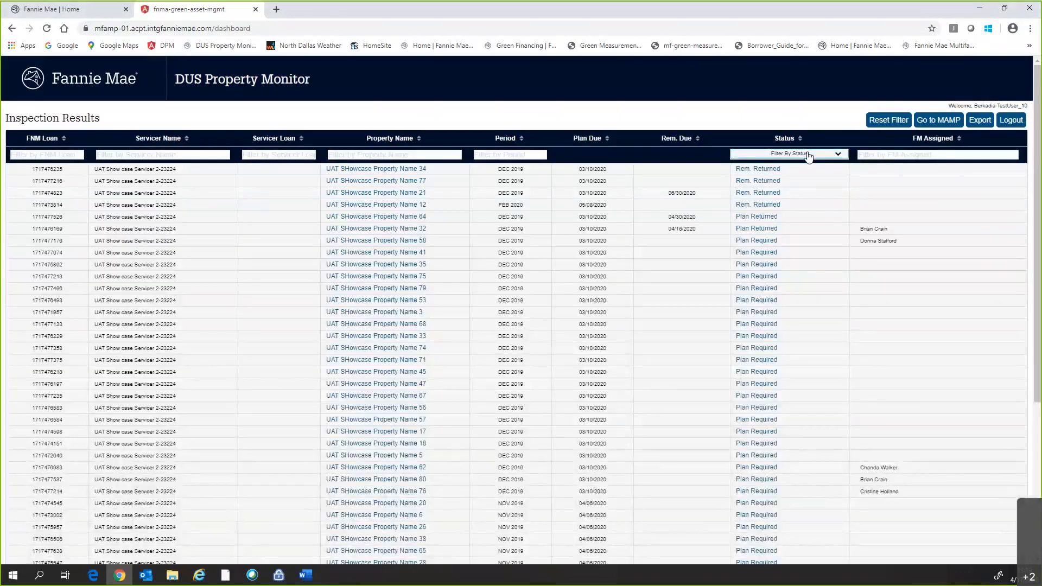
{"action": "left_click", "coordinate": [808, 156]}
{"action": "left_click_drag", "start_coordinate": [840, 220], "coordinate": [840, 259]}
{"action": "left_click", "coordinate": [744, 261]}
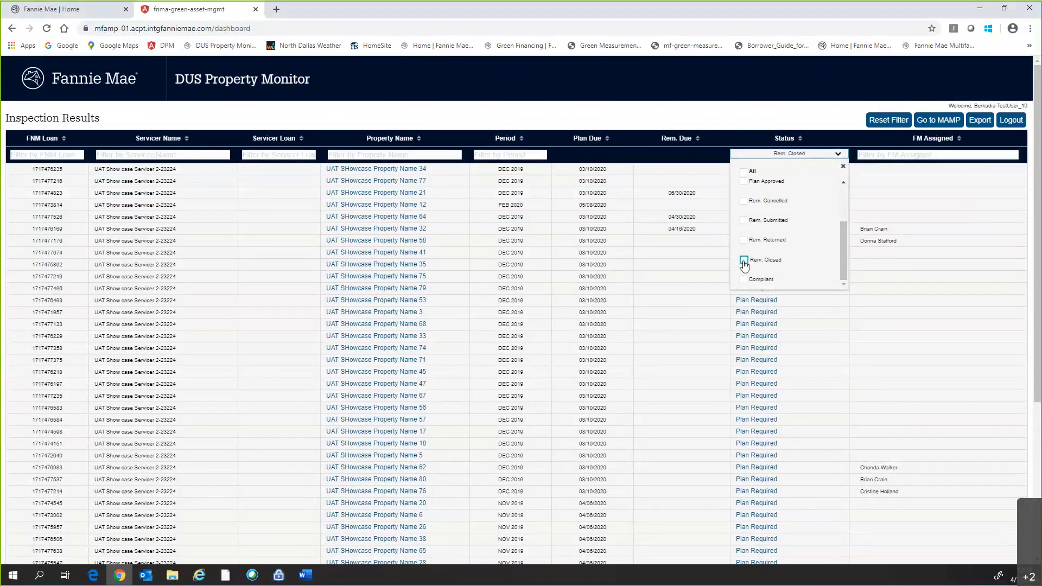
{"action": "left_click", "coordinate": [412, 242]}
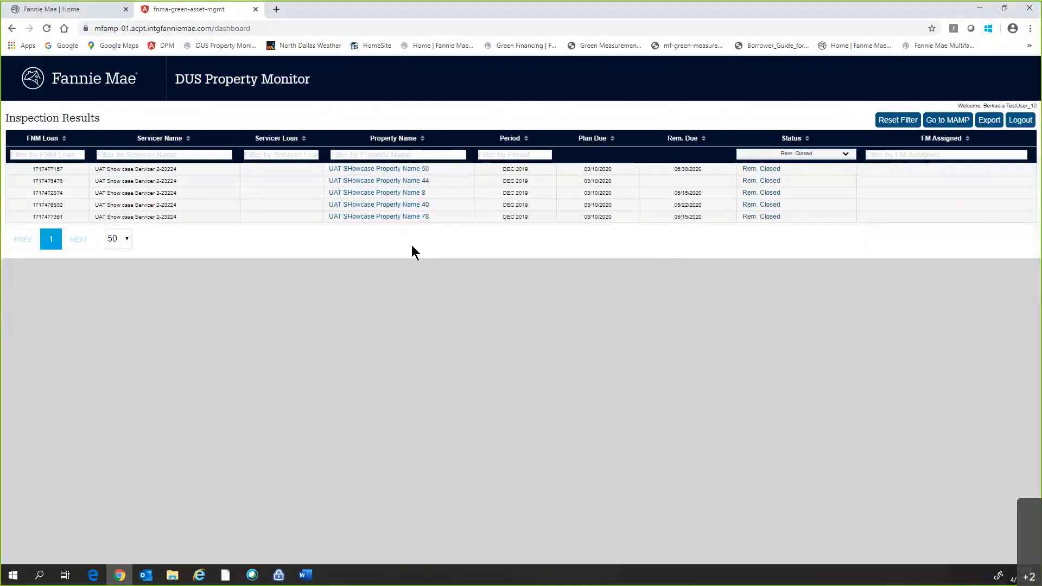
{"action": "left_click", "coordinate": [410, 195]}
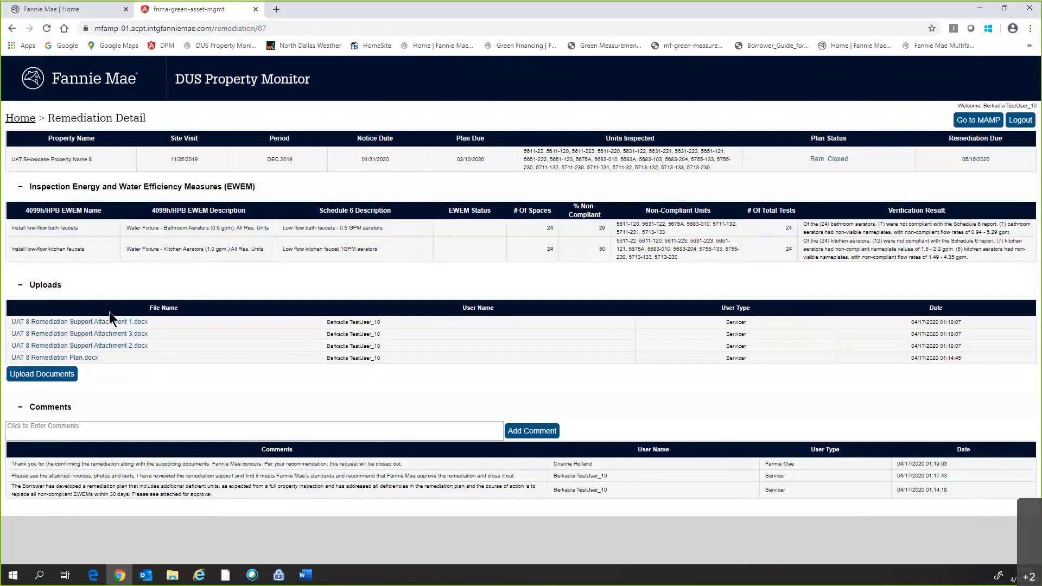
- Return to the unfiltered Inspection Results list and review the available status filter options down to Compliant
{"action": "left_click", "coordinate": [121, 87]}
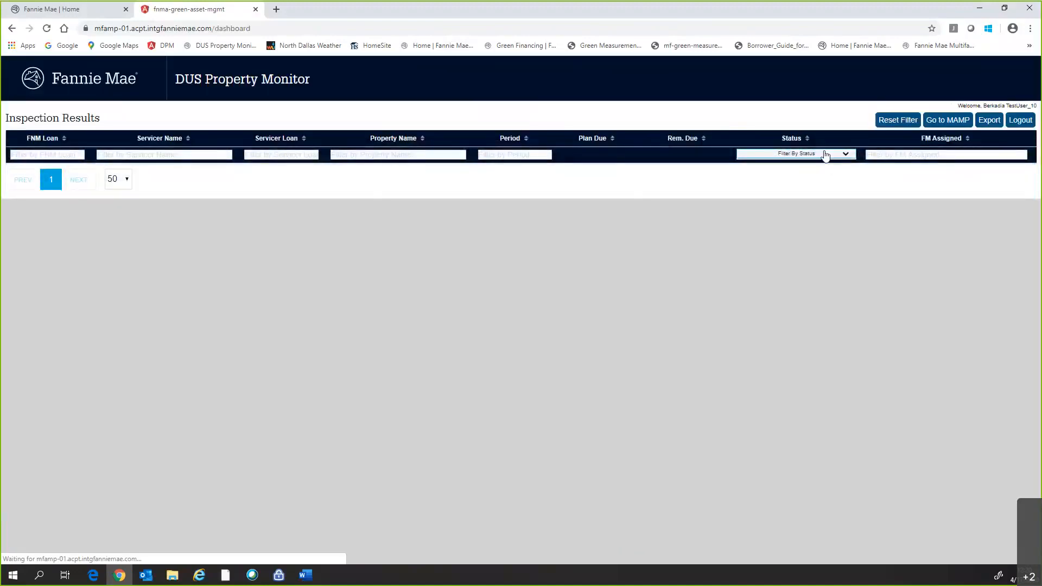
{"action": "left_click", "coordinate": [825, 156]}
{"action": "left_click_drag", "start_coordinate": [841, 220], "coordinate": [845, 269]}
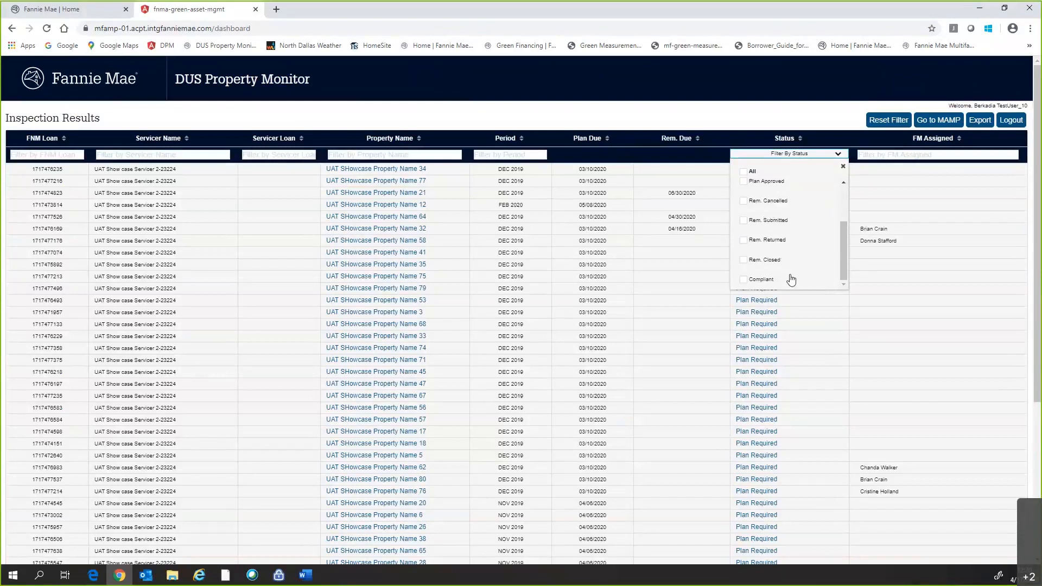
{"action": "left_click", "coordinate": [831, 348]}
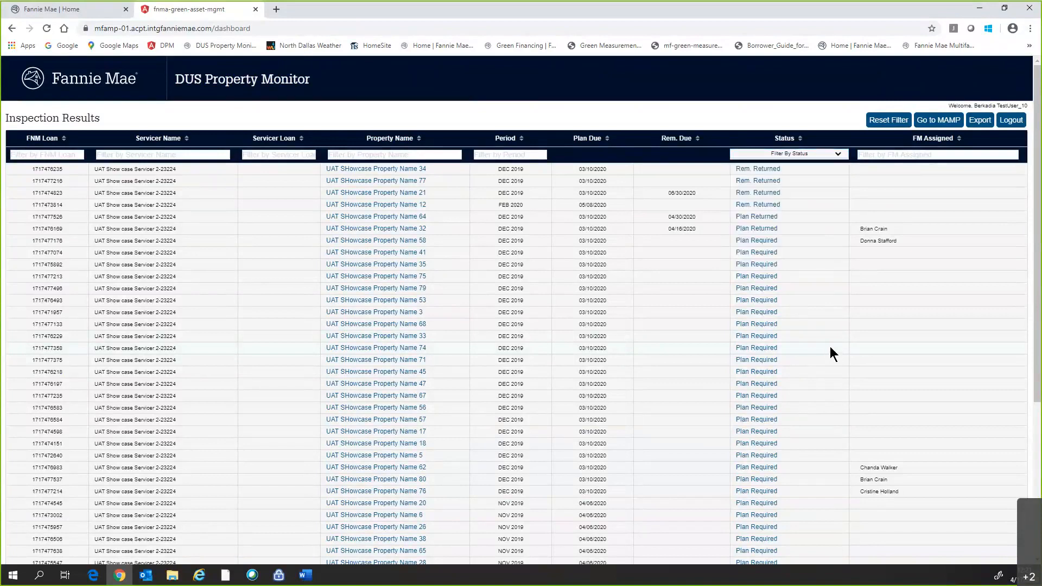